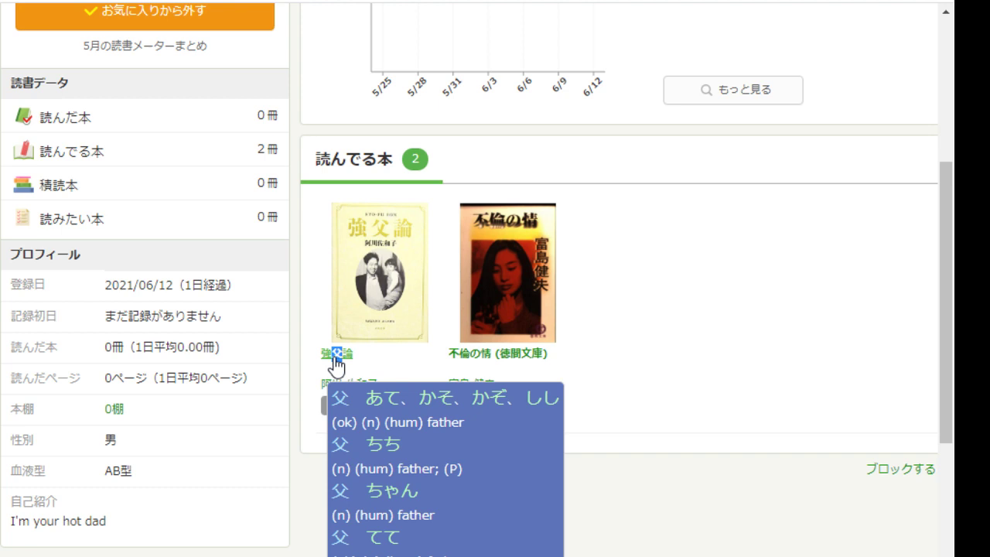
- Look up the characters 父 and 強 of the book title 強父論 in the pop-up dictionary
key("shift")
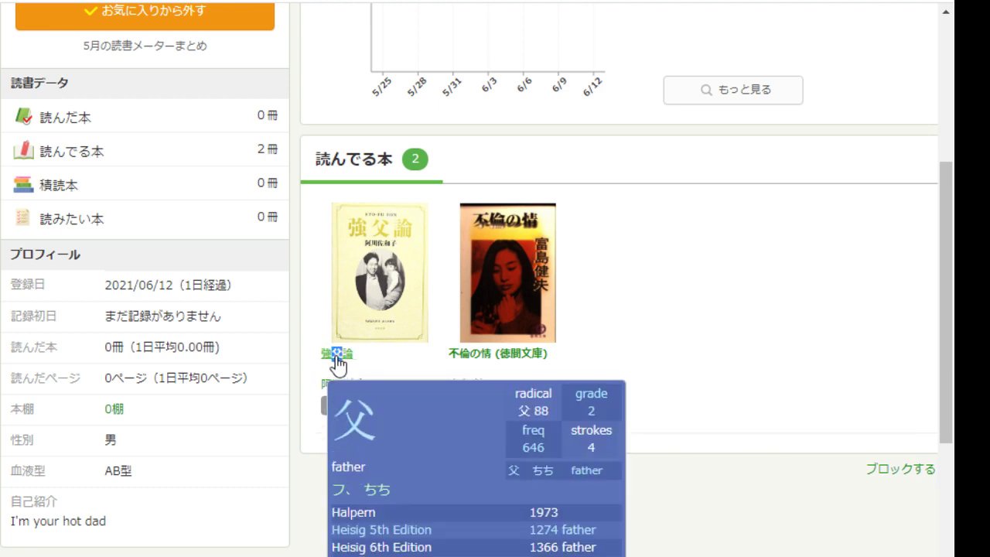
key("shift")
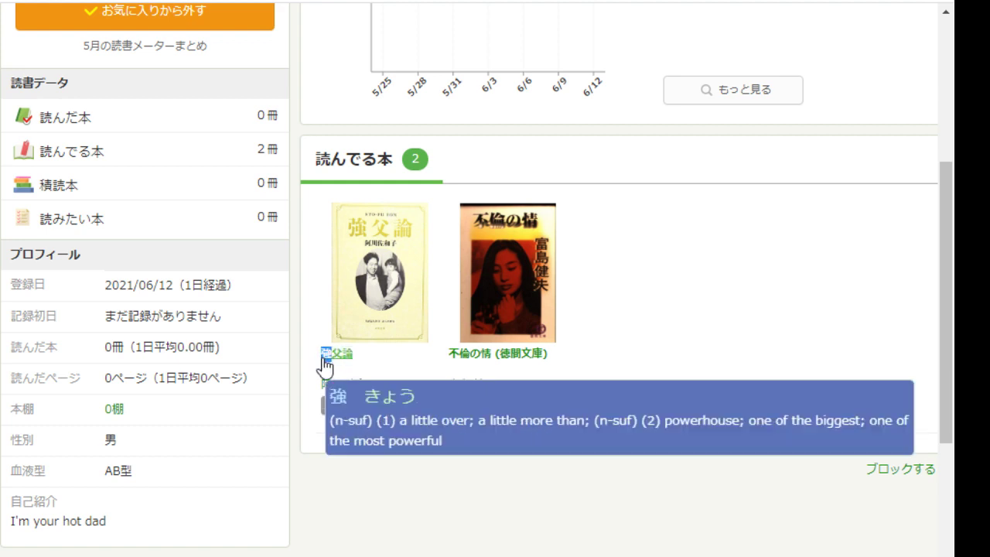
mouse_move(323, 362)
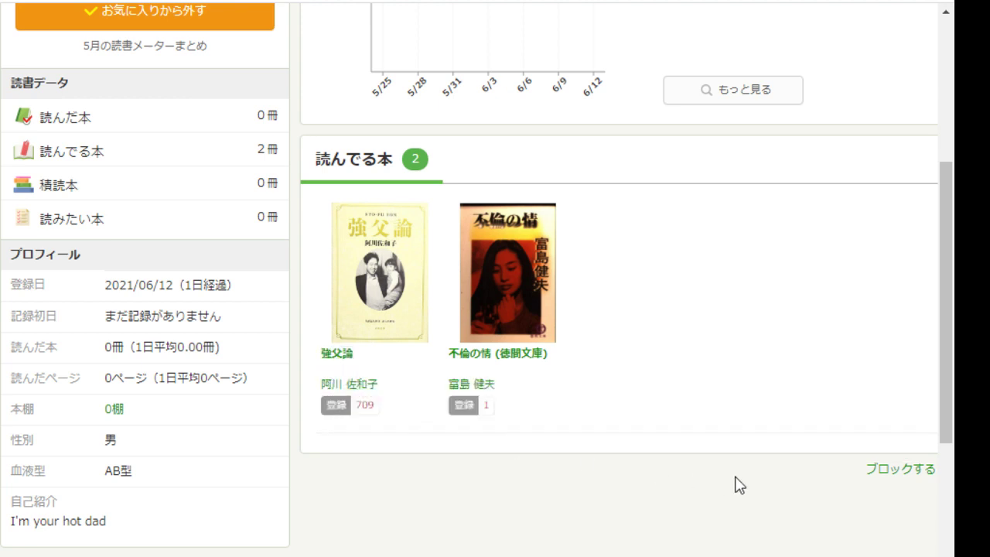
- Review the member's reading graph, profile data and currently reading books on 読書メーター, and close the profile page
scroll(736, 485, "up", 1)
scroll(736, 485, "up", 3)
scroll(703, 471, "down", 2)
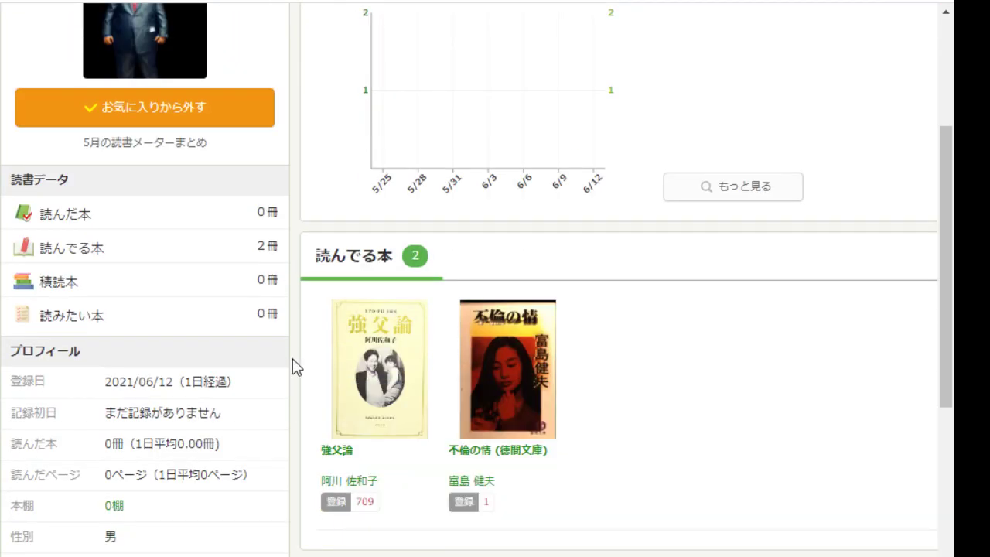
scroll(735, 433, "down", 5)
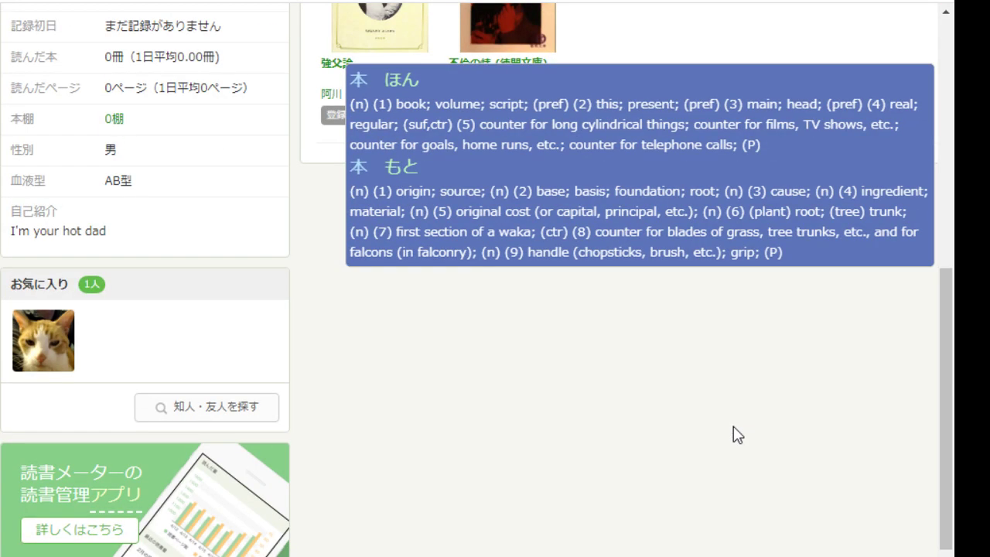
scroll(737, 434, "up", 10)
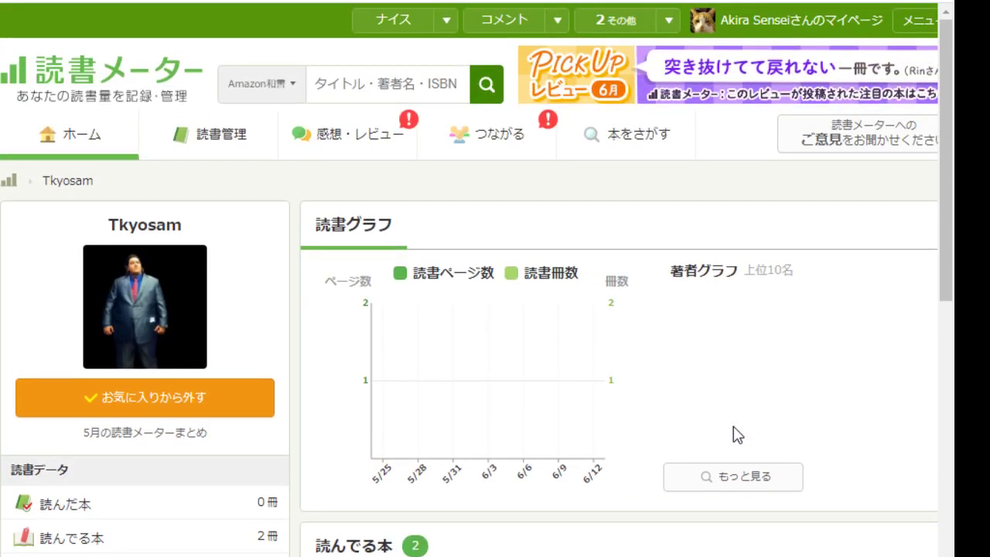
scroll(737, 435, "down", 6)
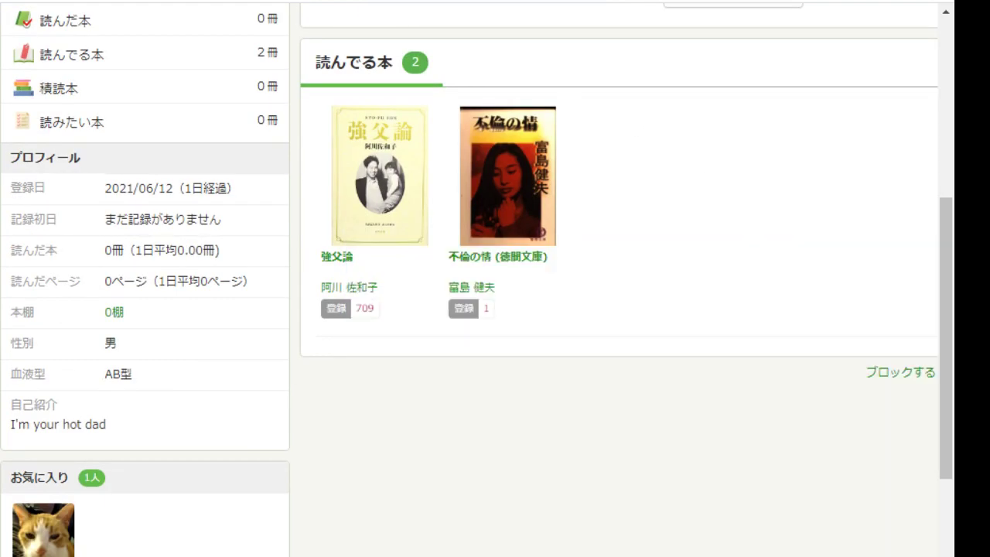
key("ctrl+w")
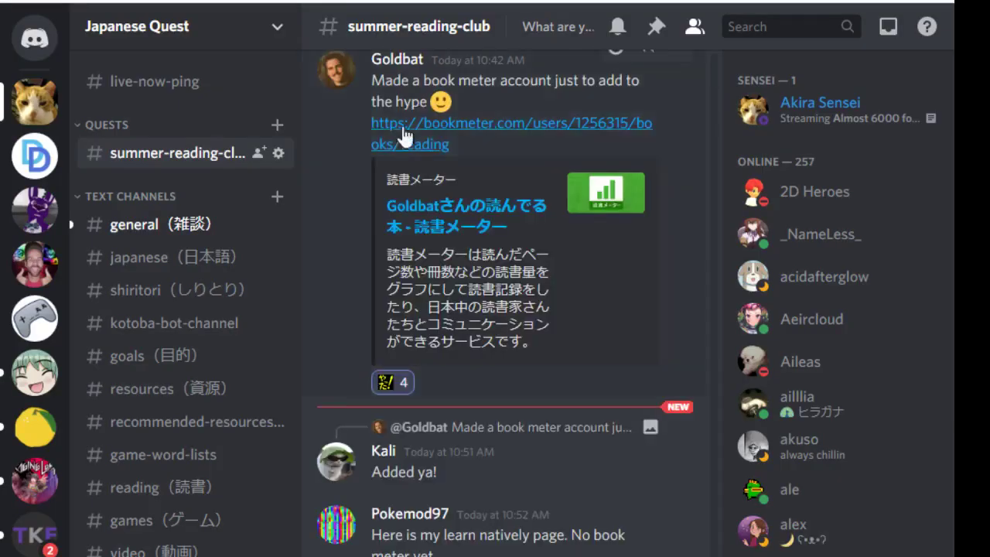
- On the chat member's Natively profile, check and dismiss the difficulty grading details of TKG, かまきり, 雨 and 肉じゃが
mouse_move(499, 313)
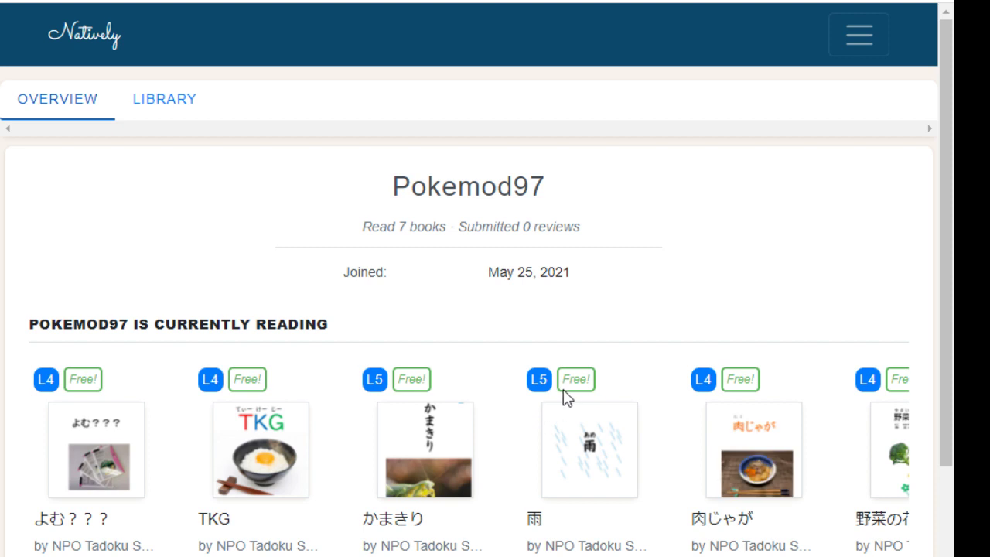
scroll(325, 294, "down", 3)
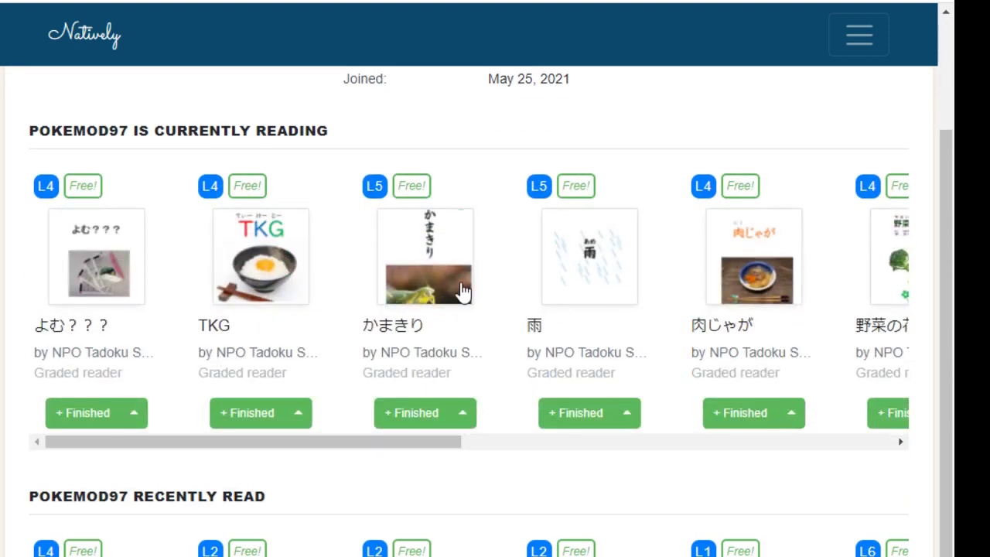
left_click(206, 189)
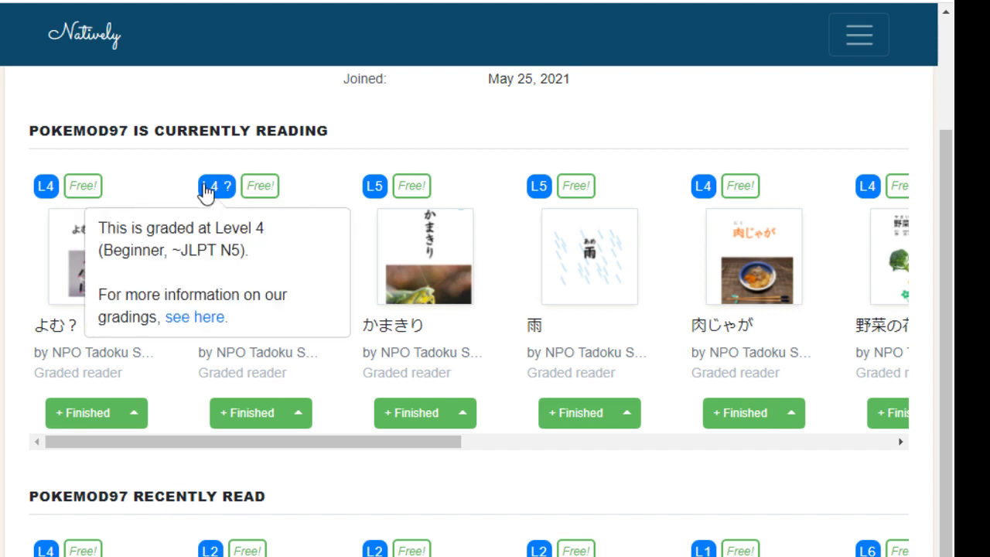
left_click(369, 194)
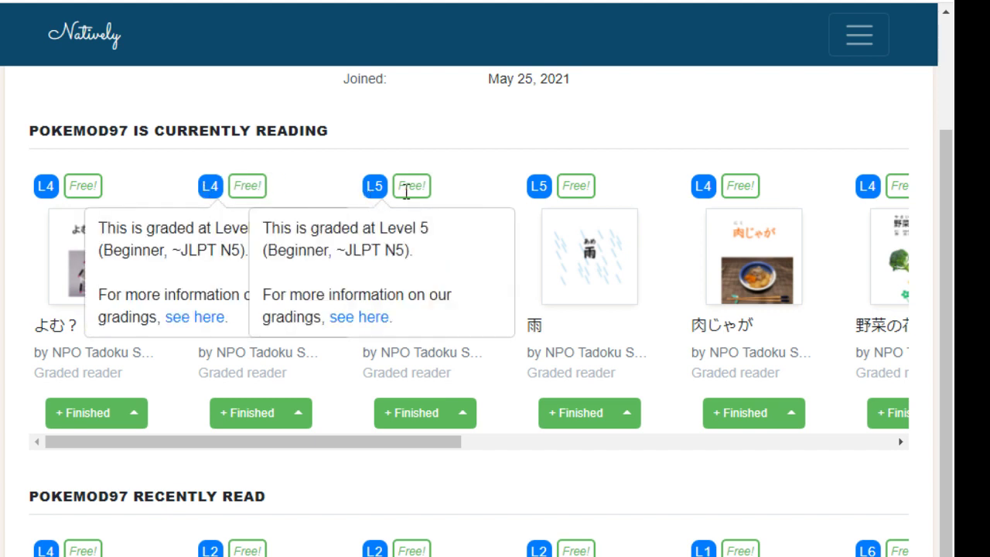
left_click(539, 193)
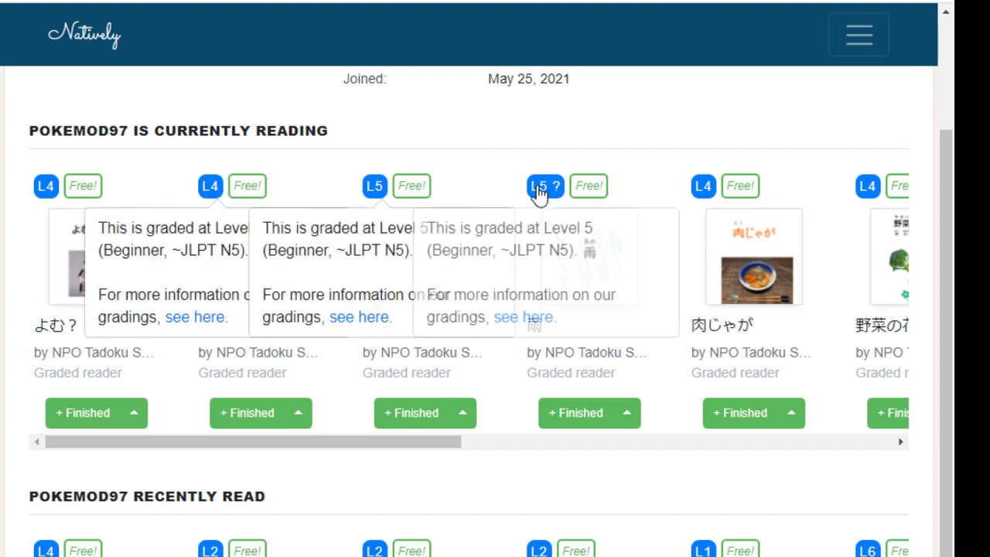
left_click(703, 190)
left_click(696, 190)
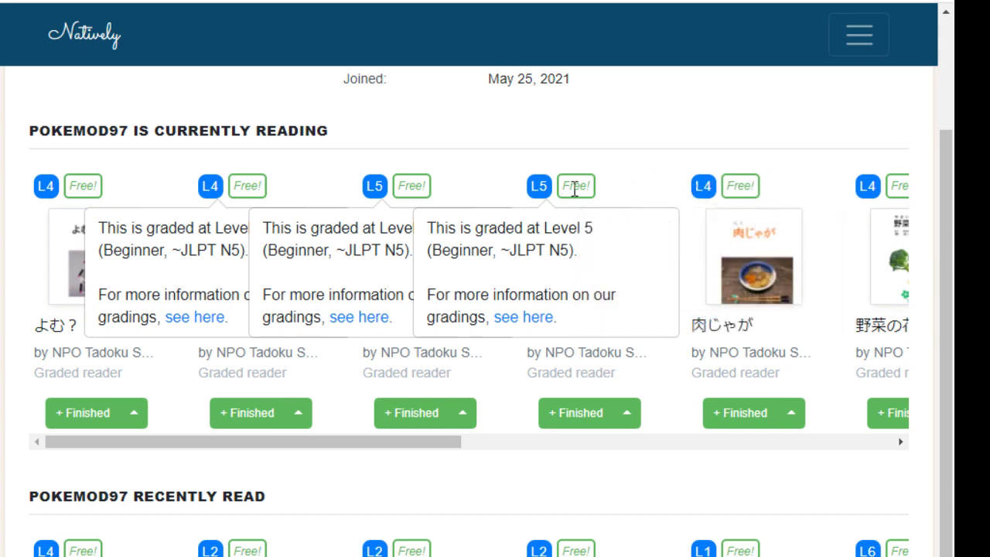
left_click(538, 193)
left_click(379, 191)
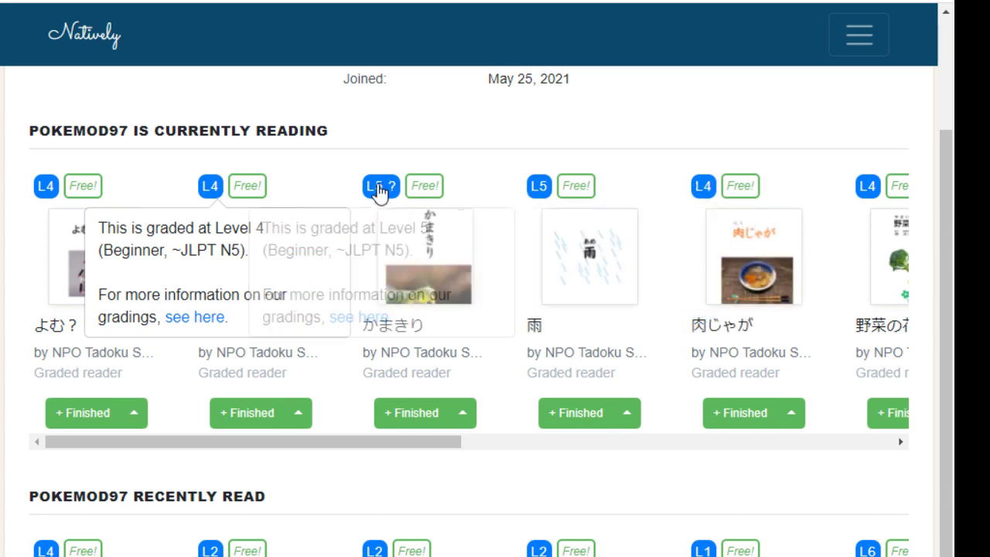
left_click(214, 187)
- Examine the currently reading and recently read book lists on the member's Natively profile
scroll(480, 298, "up", 3)
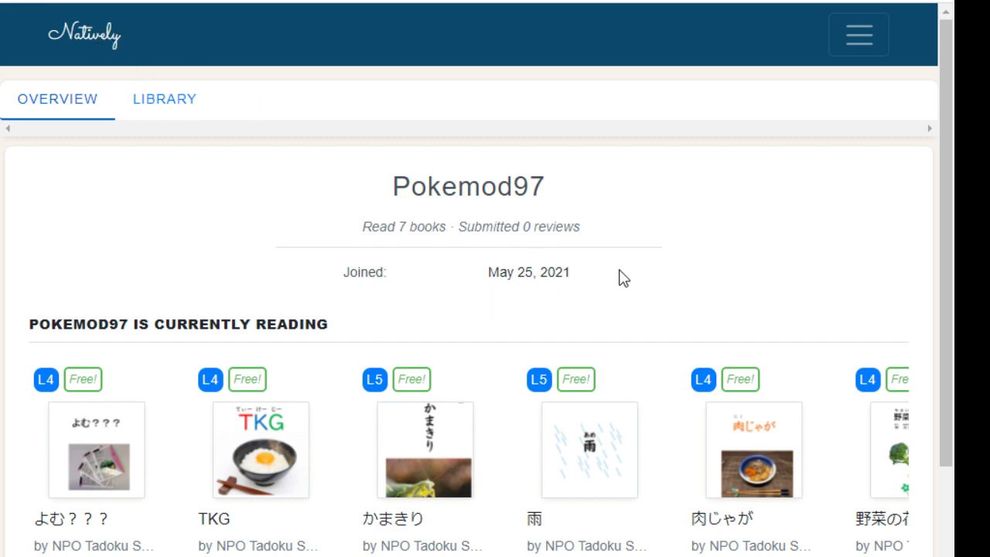
scroll(619, 278, "down", 6)
scroll(619, 278, "down", 1)
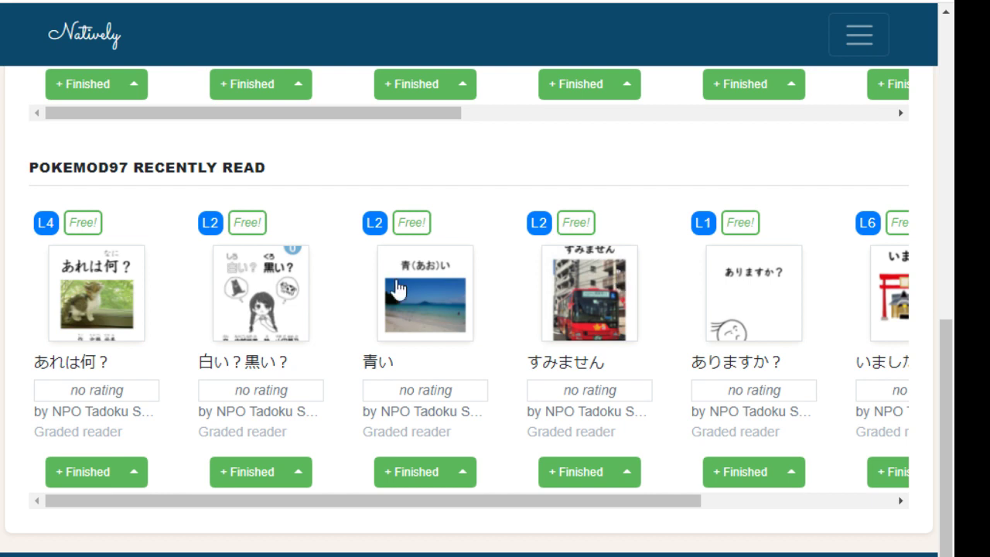
scroll(436, 311, "up", 4)
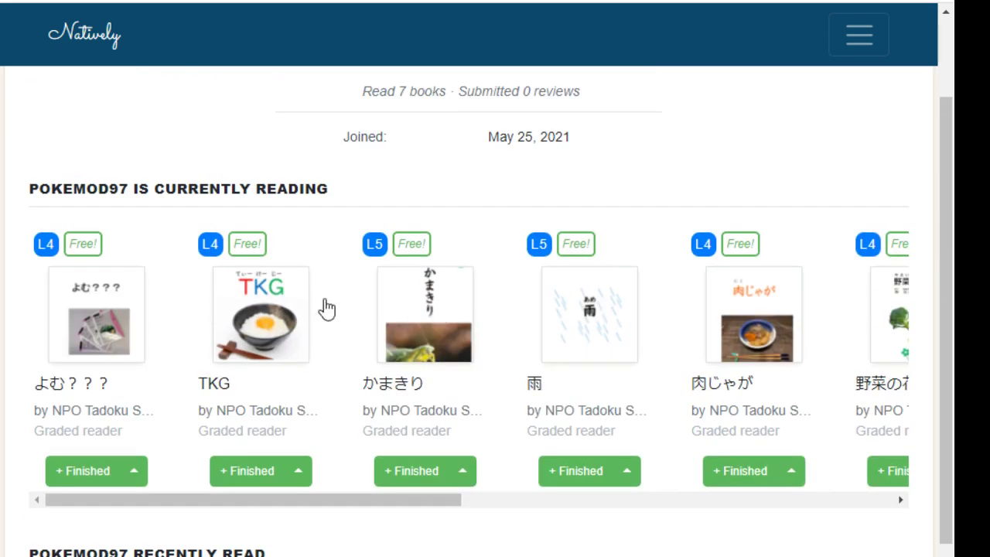
scroll(593, 310, "down", 5)
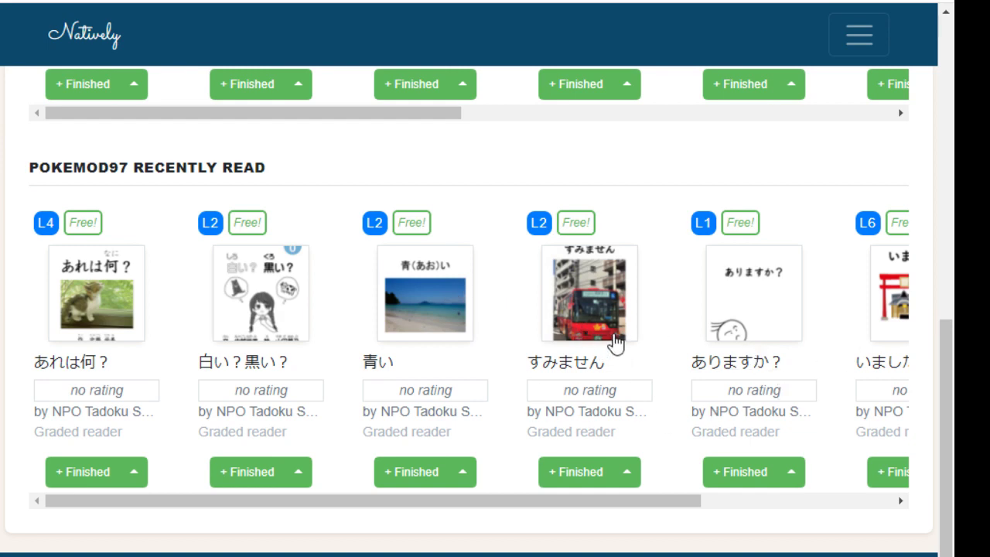
scroll(689, 320, "up", 6)
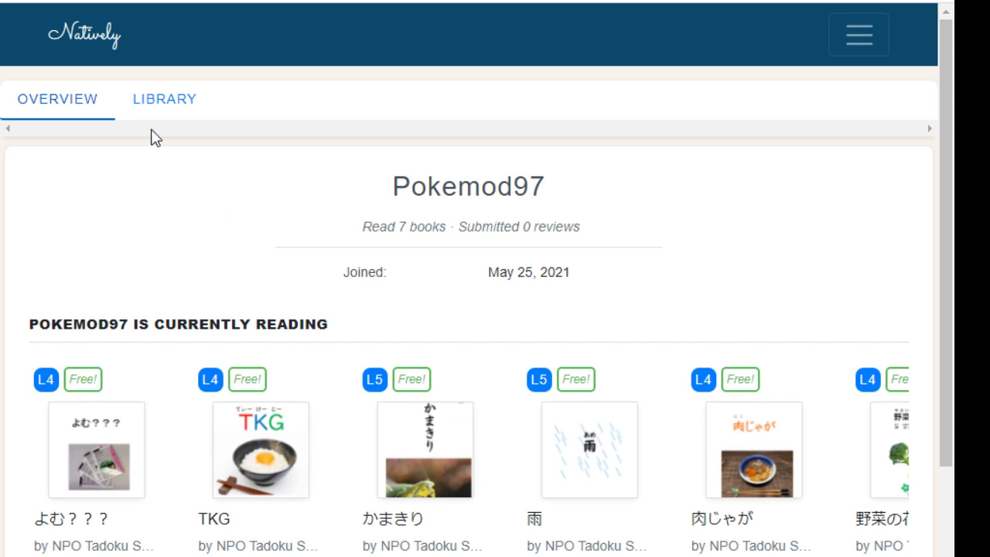
- Open the own Natively account dashboard and review its in-progress books and gradings
left_click(96, 51)
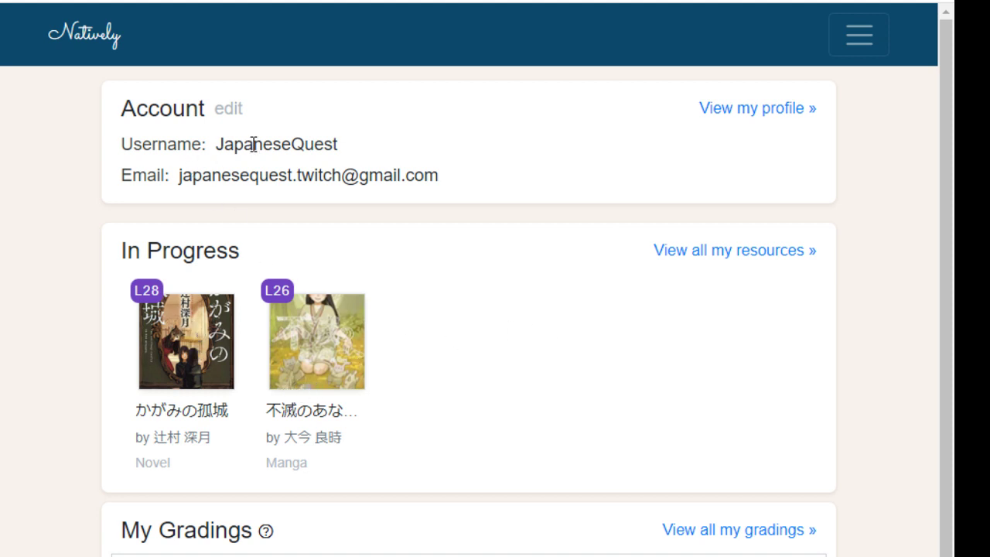
scroll(495, 296, "down", 3)
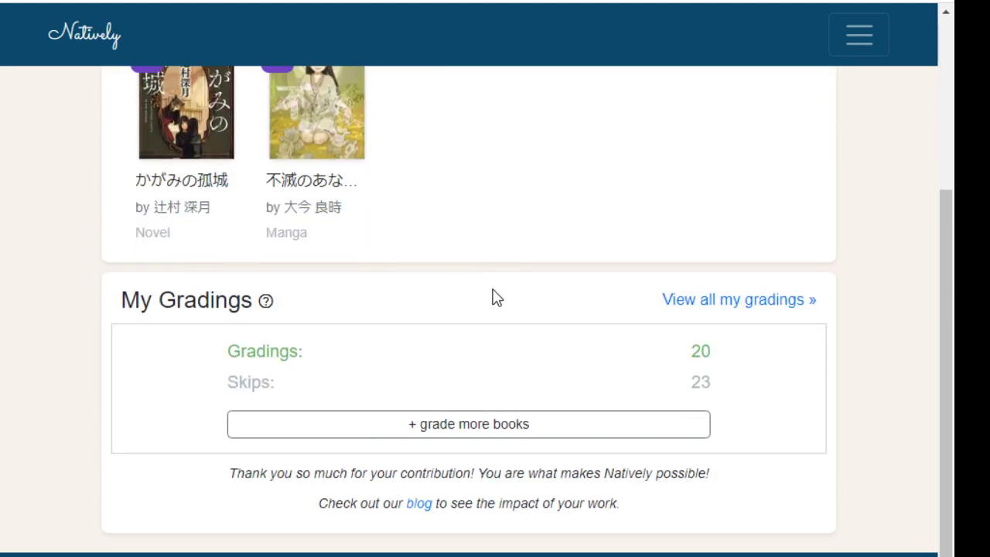
scroll(495, 298, "up", 3)
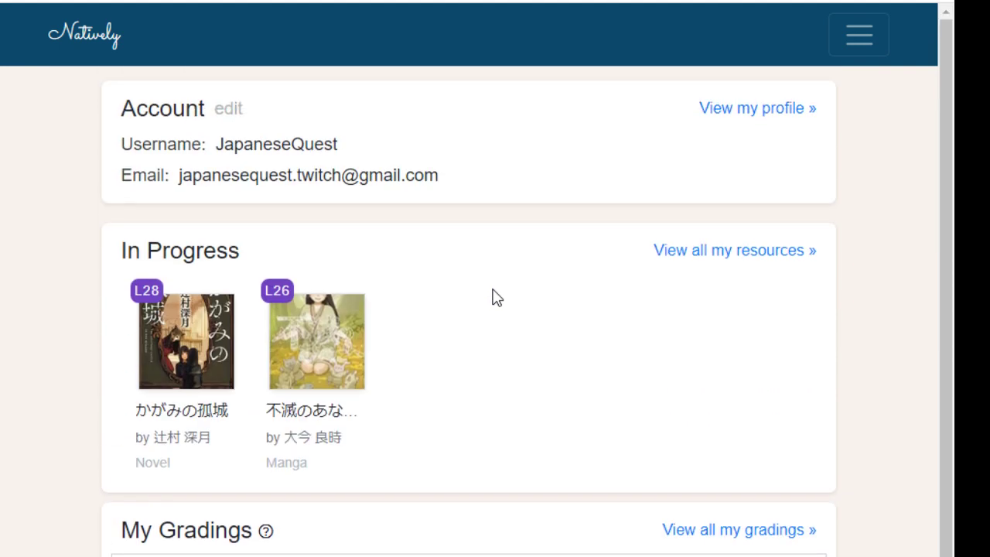
- Open the own Natively profile from the dashboard and bring up its favorite books
left_click(754, 106)
scroll(479, 386, "down", 2)
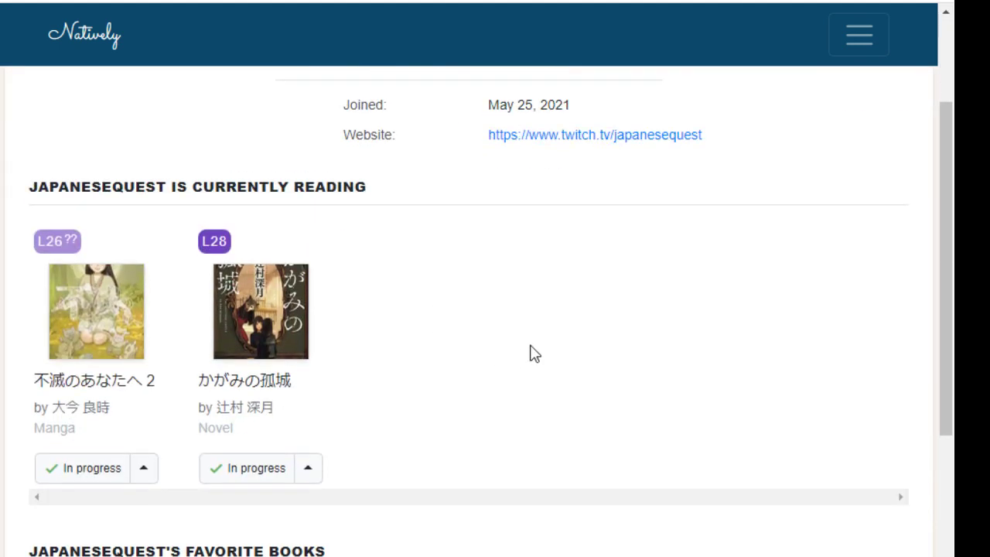
scroll(541, 347, "down", 5)
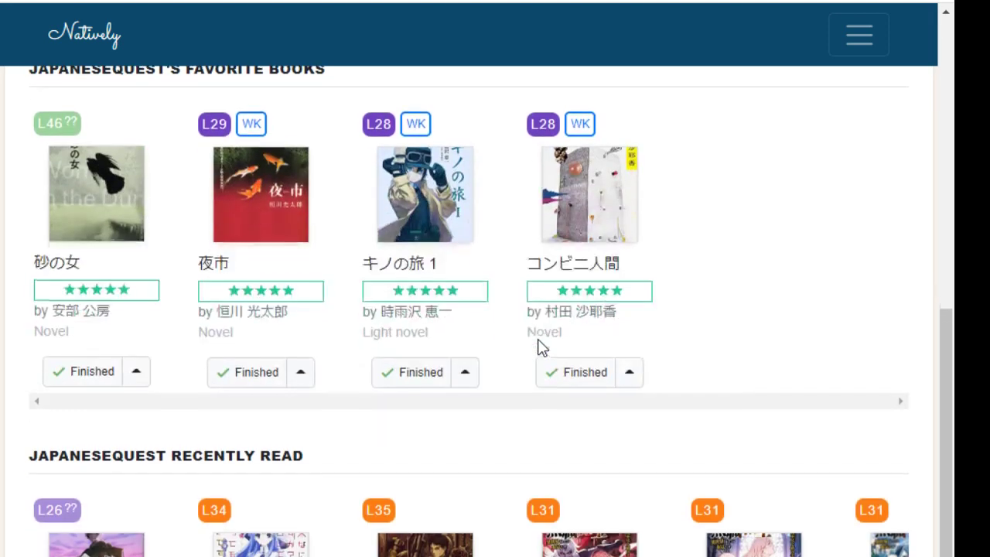
scroll(541, 347, "up", 1)
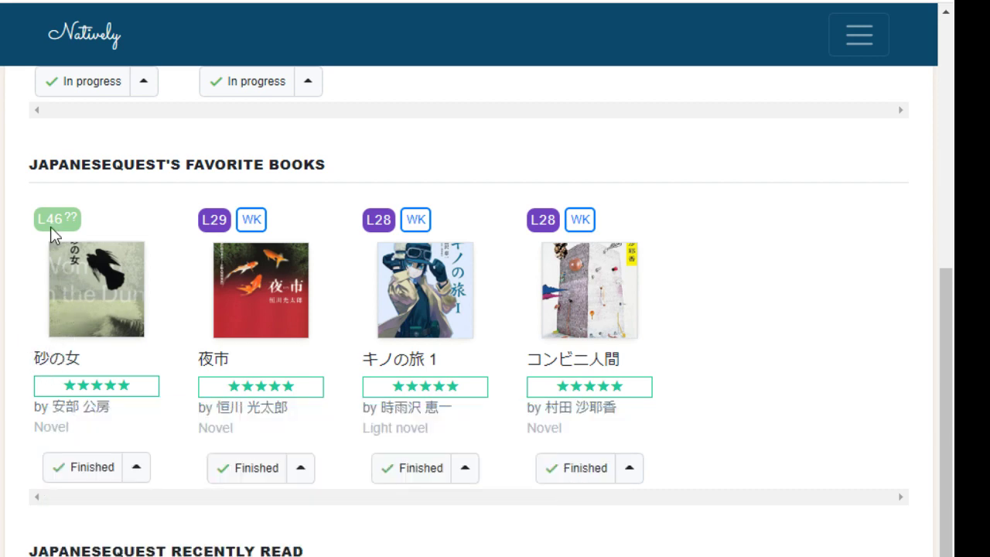
- Inspect the difficulty levels of the favorite books 砂の女, 夜市, キノの旅 1 and コンビニ人間
mouse_move(54, 227)
mouse_move(37, 364)
mouse_move(205, 366)
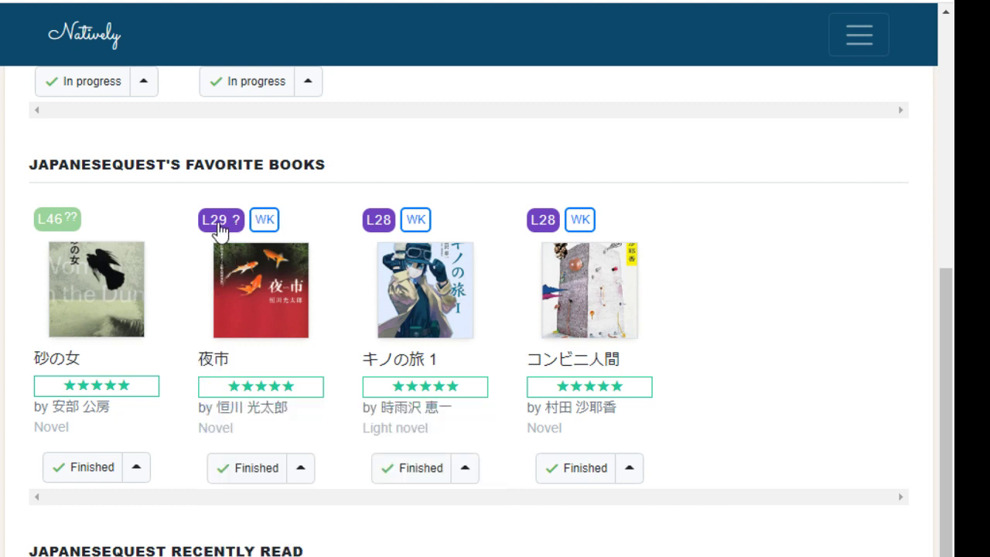
mouse_move(221, 226)
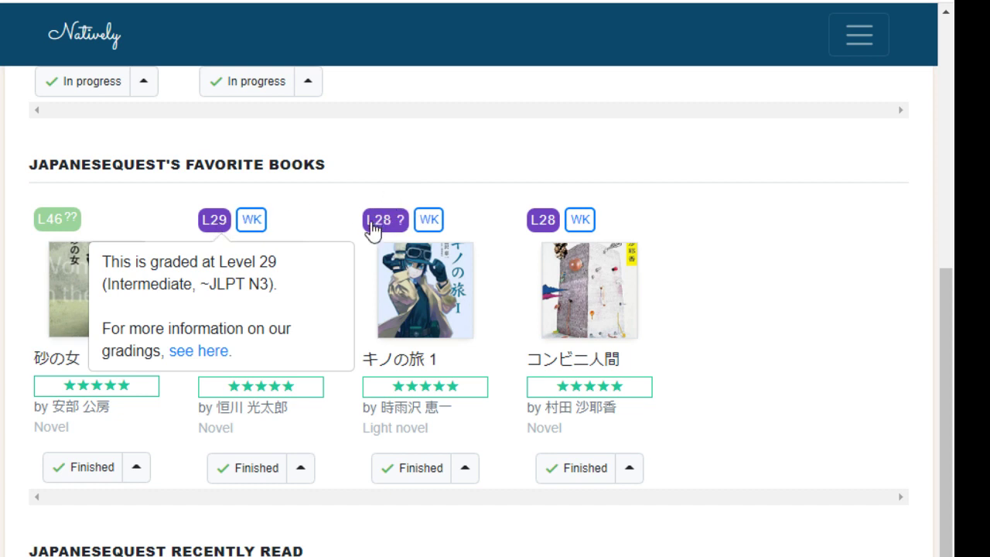
mouse_move(373, 228)
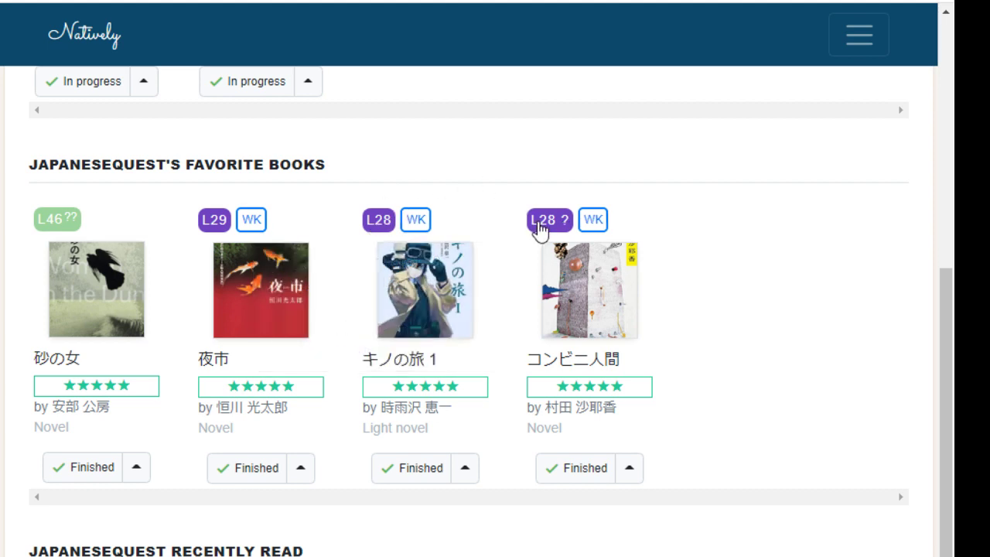
mouse_move(542, 226)
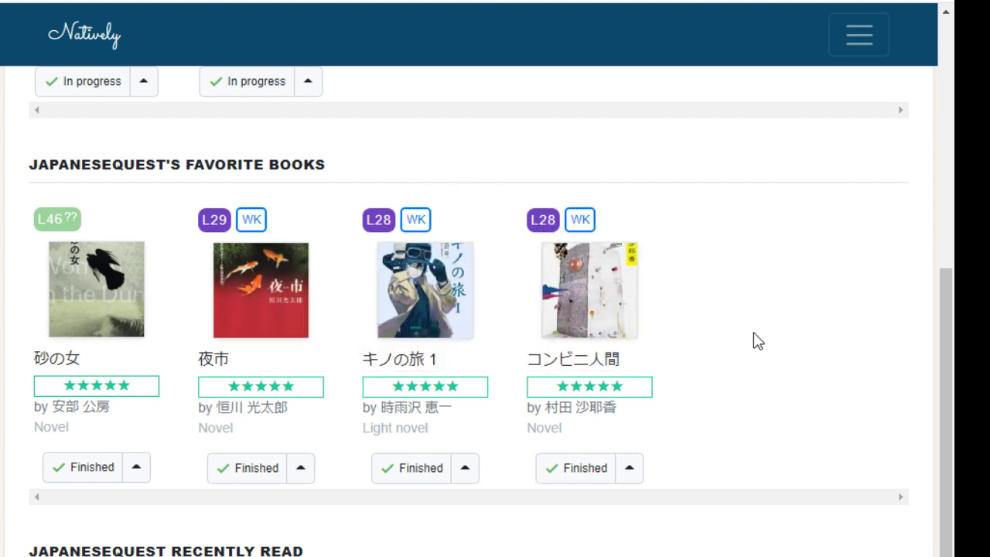
- Highlight the grading count in the profile summary and view the recently read books
scroll(754, 333, "down", 5)
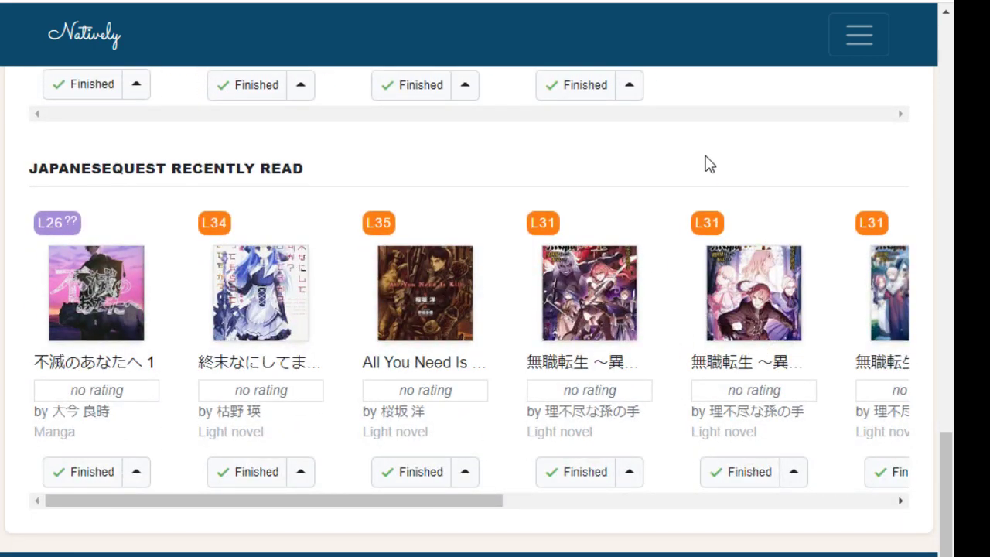
scroll(711, 325, "up", 9)
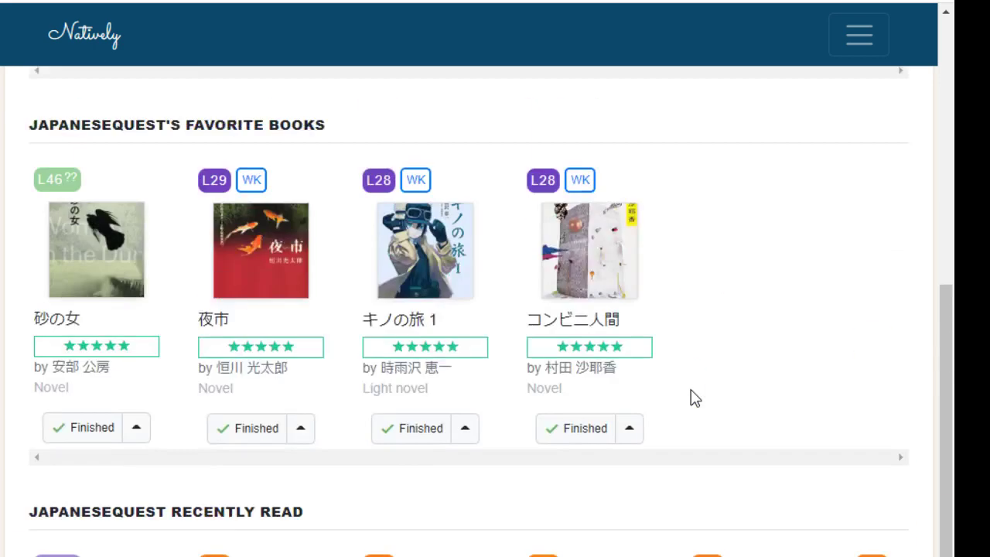
scroll(691, 389, "up", 4)
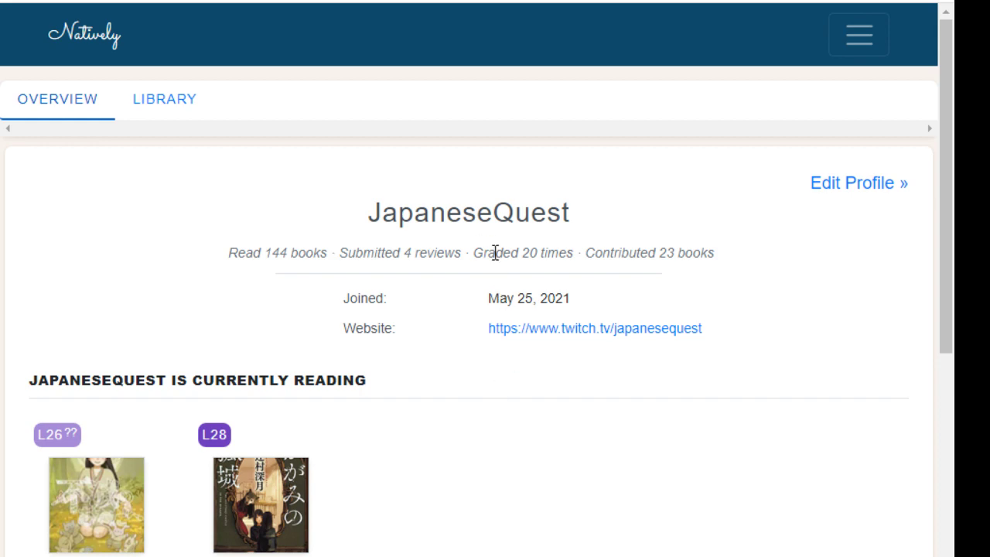
left_click_drag(496, 253, 561, 257)
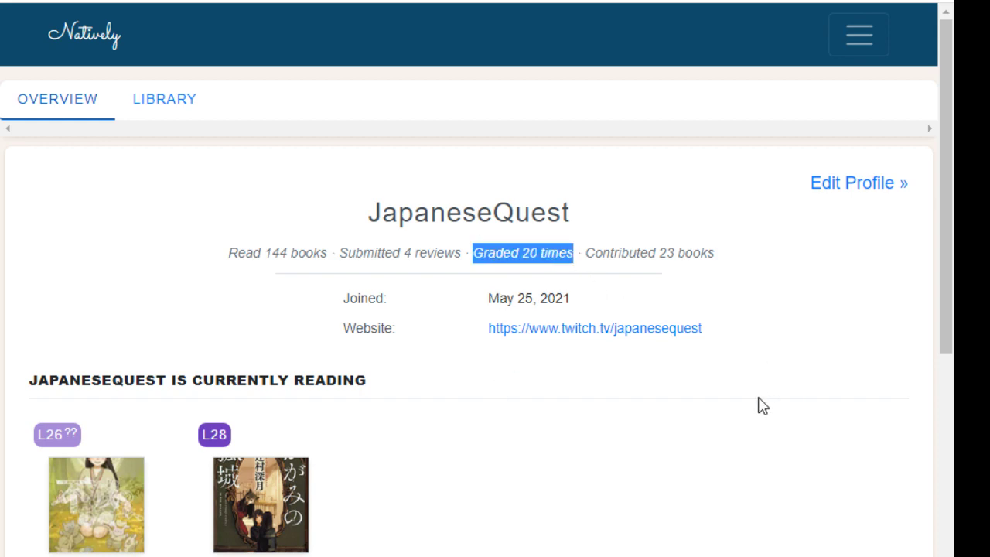
scroll(760, 404, "down", 10)
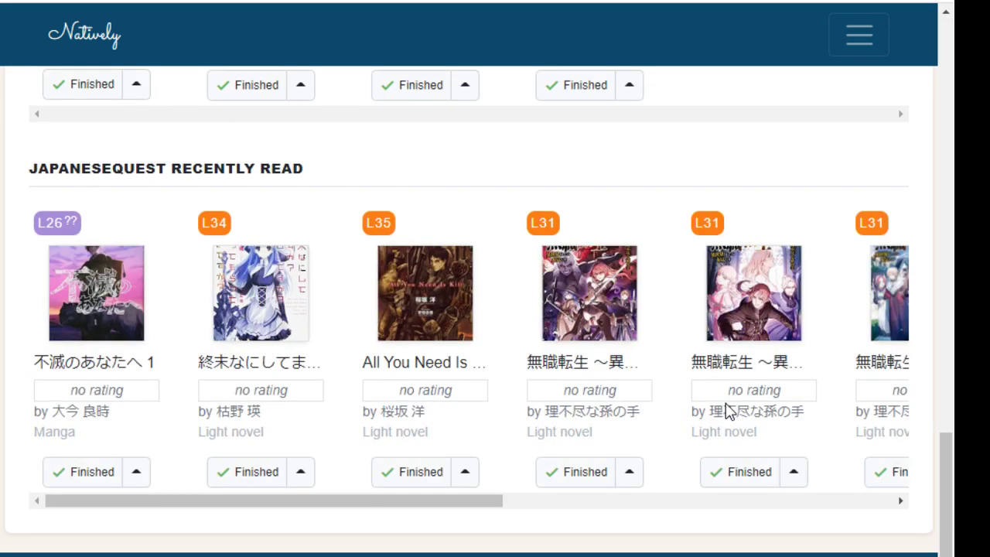
- Clear the highlight on the grading count and look over the profile's current and favorite books again
scroll(725, 410, "up", 10)
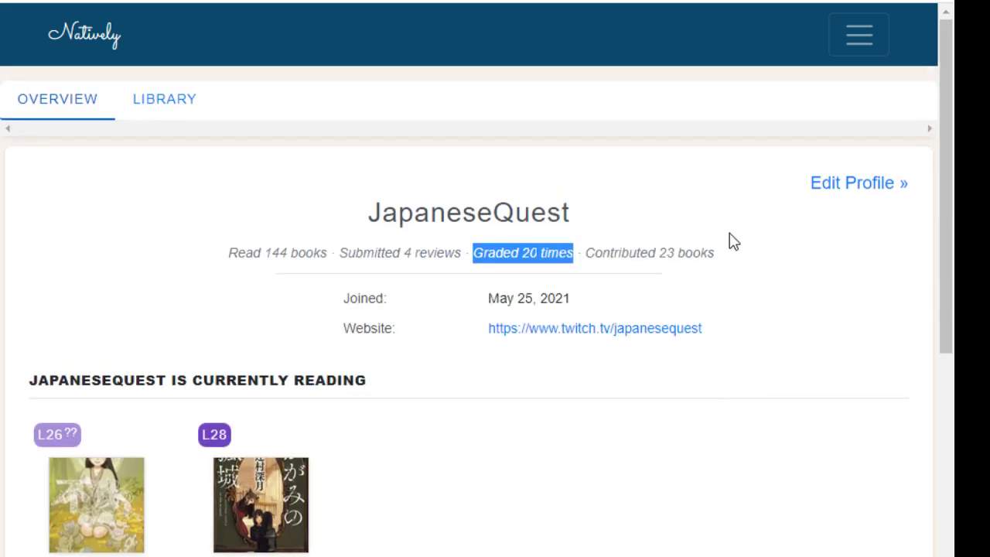
left_click(651, 215)
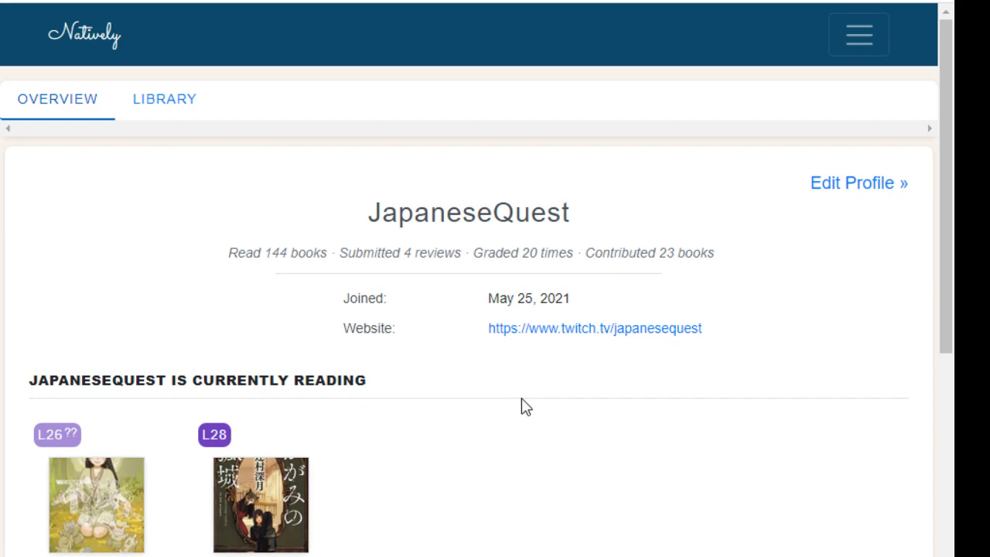
scroll(521, 398, "down", 5)
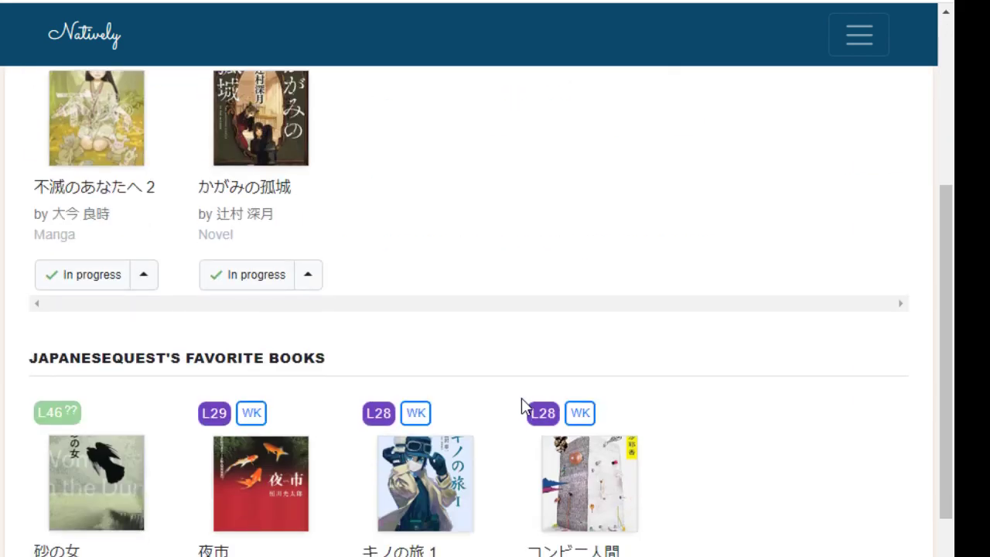
scroll(521, 404, "down", 7)
scroll(522, 404, "up", 12)
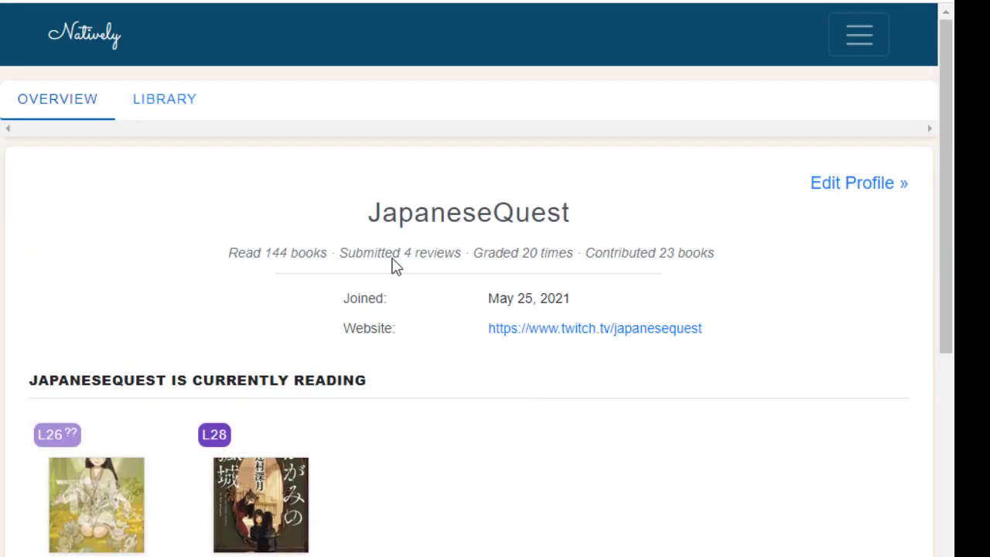
- Go to the account dashboard, open the catalogue of all books and examine the difficulty levels of its titles
left_click(93, 42)
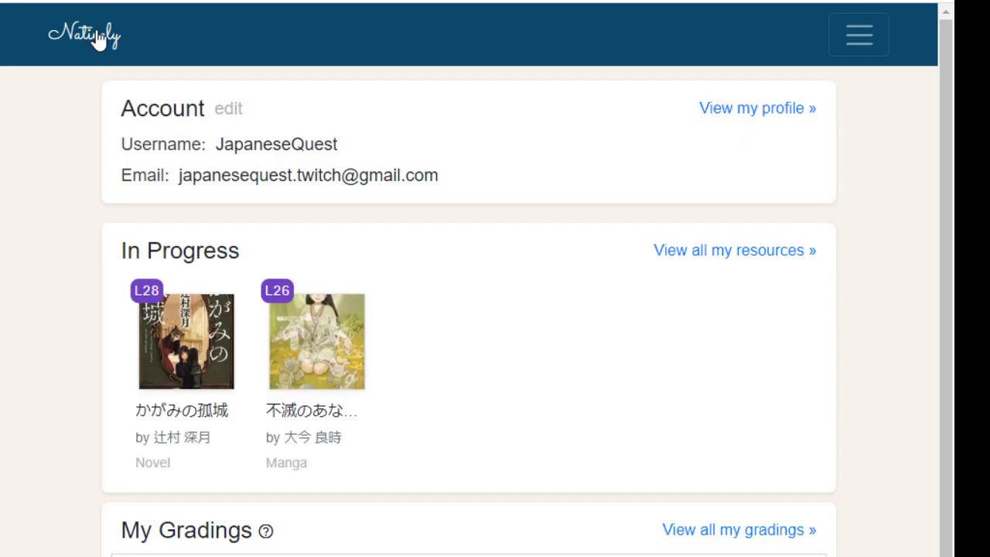
left_click(851, 35)
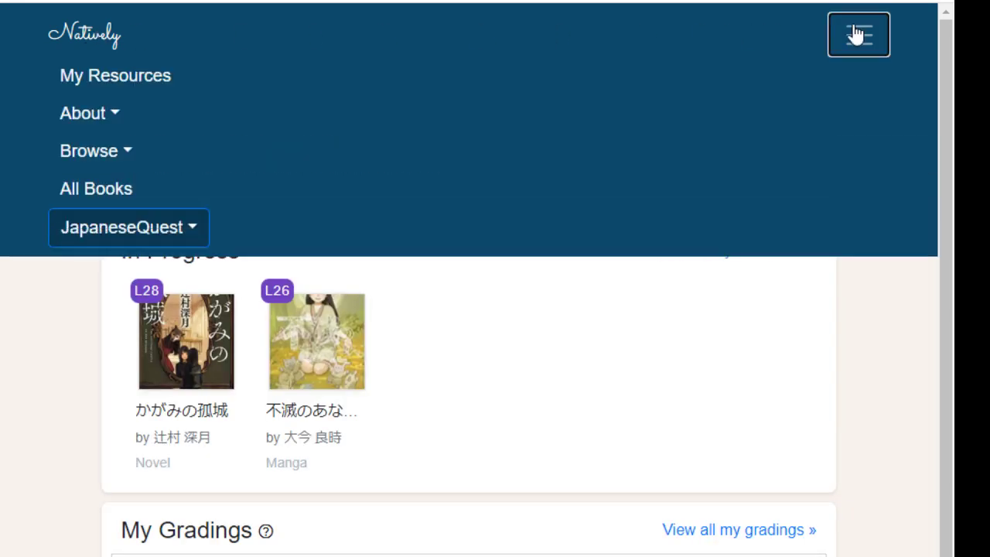
left_click(108, 189)
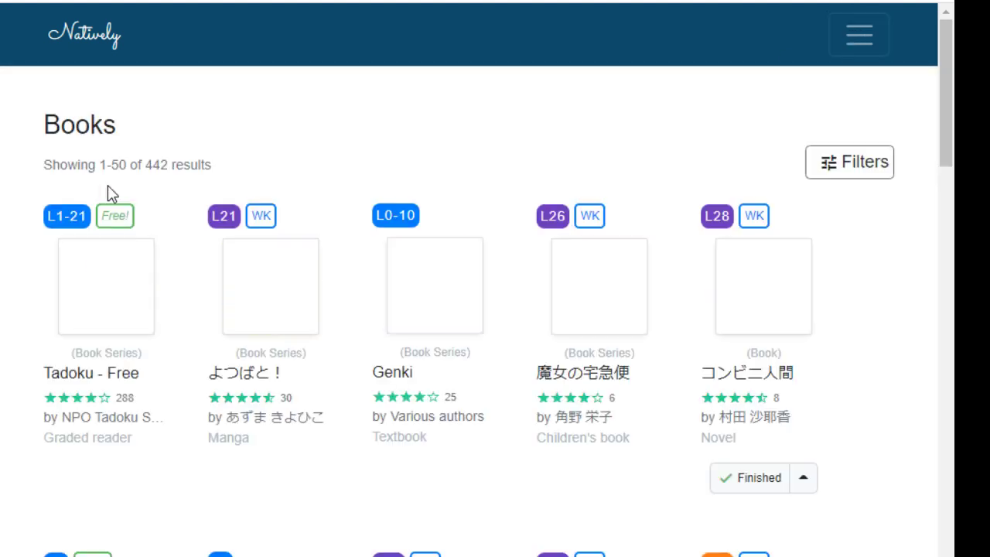
scroll(402, 195, "down", 13)
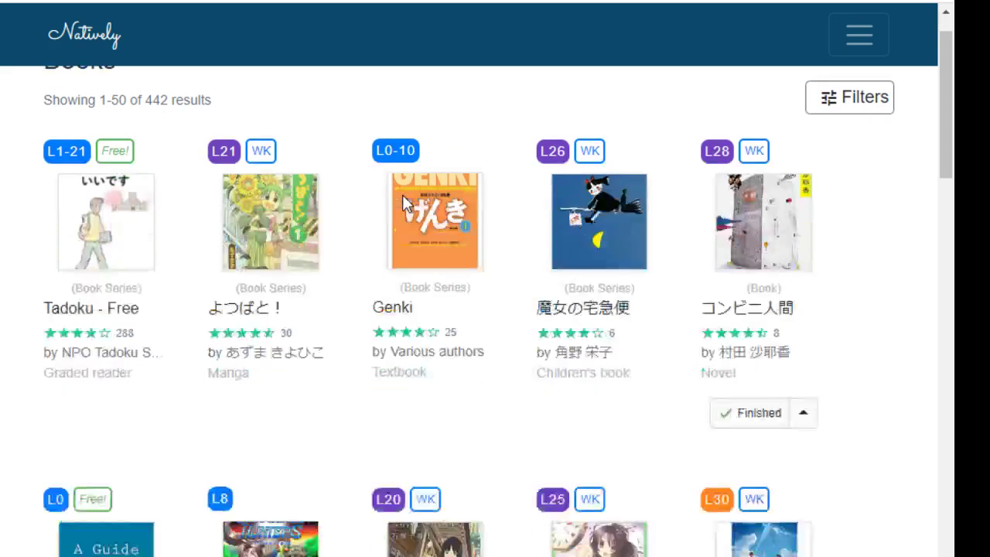
scroll(404, 204, "down", 6)
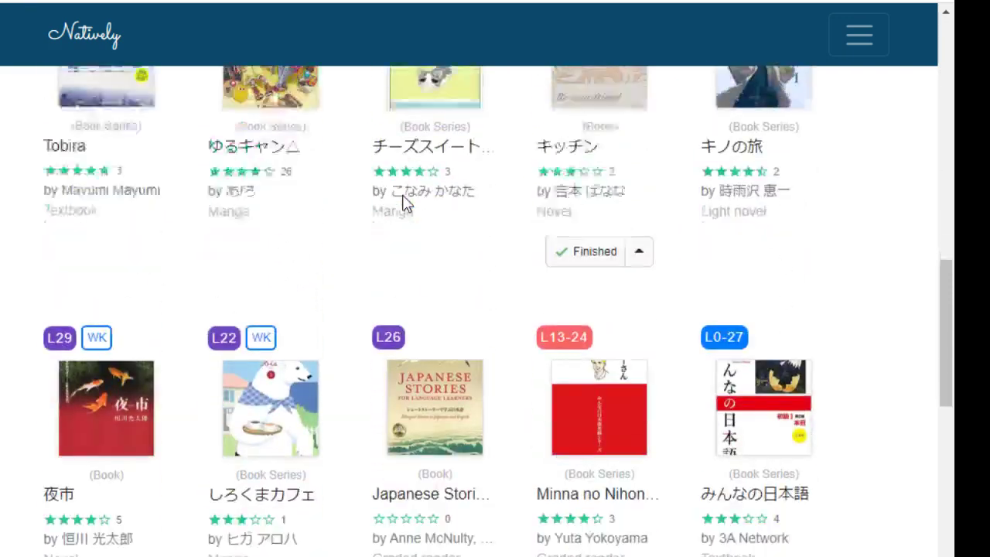
scroll(404, 204, "up", 8)
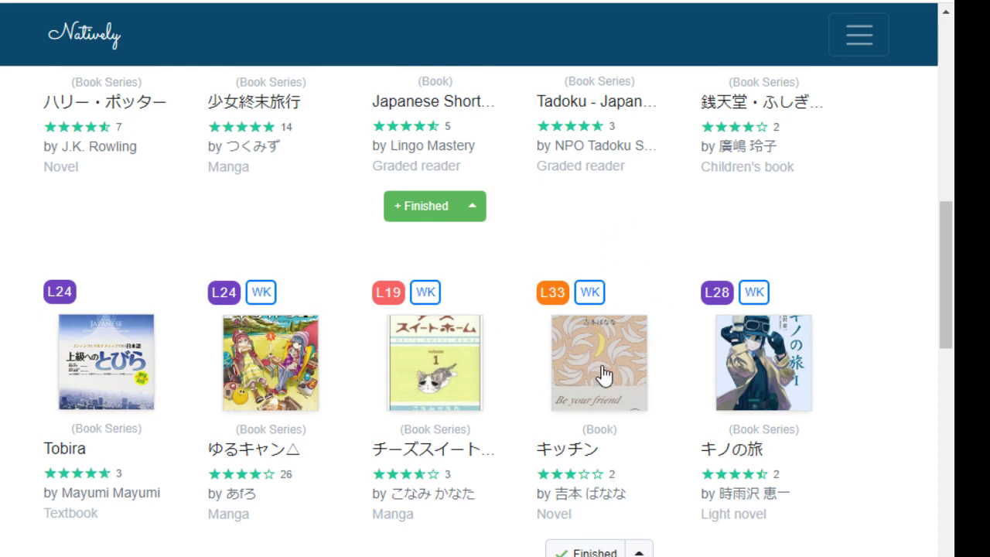
scroll(471, 332, "up", 4)
scroll(476, 391, "down", 4)
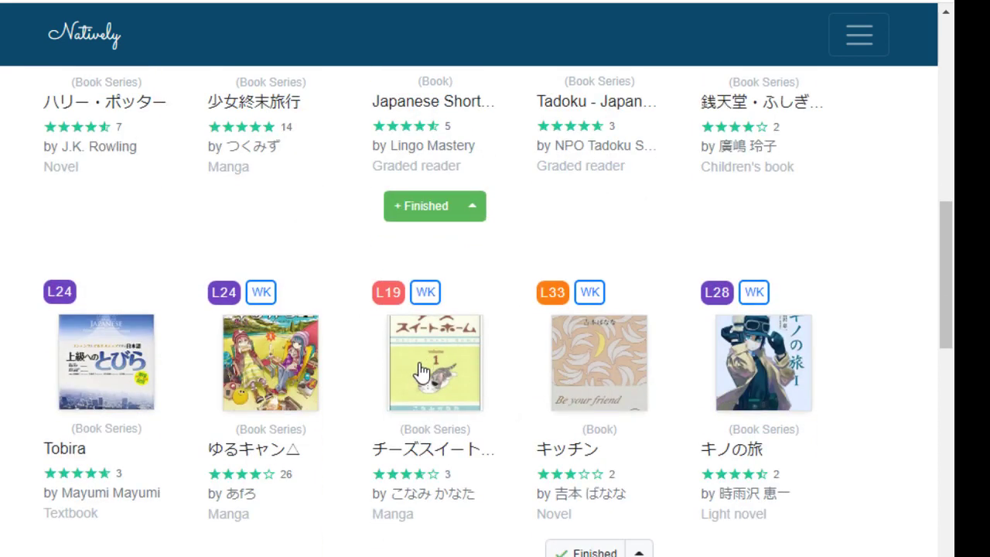
scroll(510, 383, "up", 3)
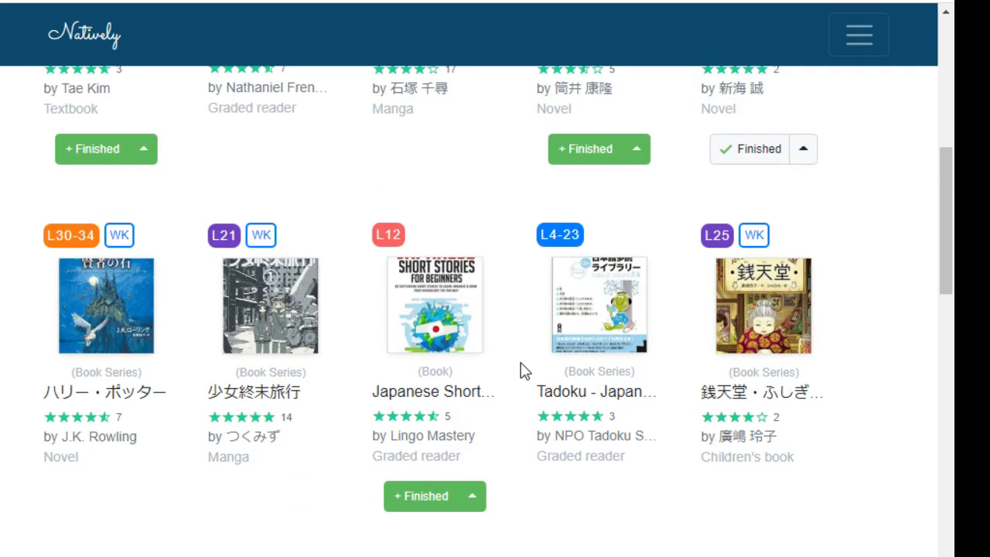
scroll(521, 371, "up", 7)
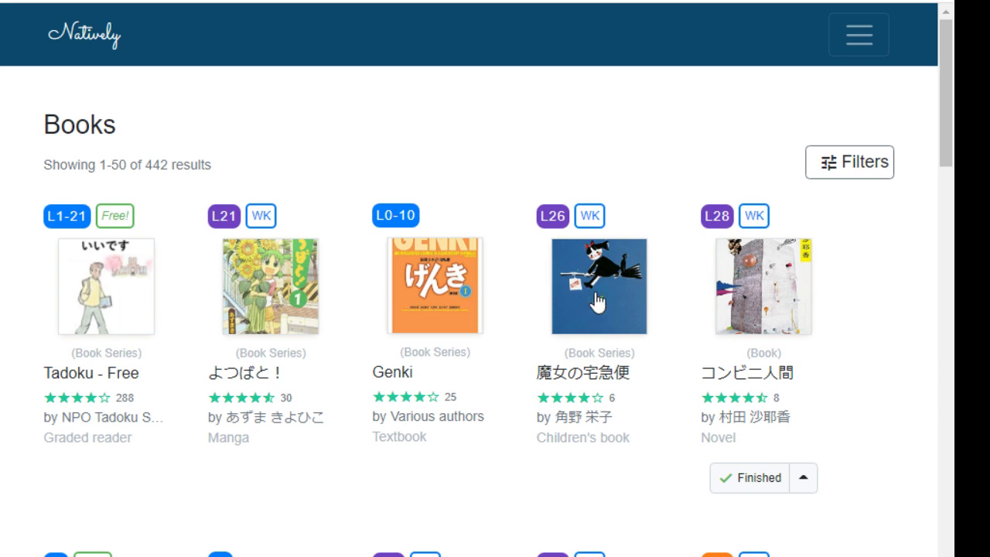
- Review the levels and book types across the catalogue's first page, down to its page navigation
scroll(595, 301, "down", 4)
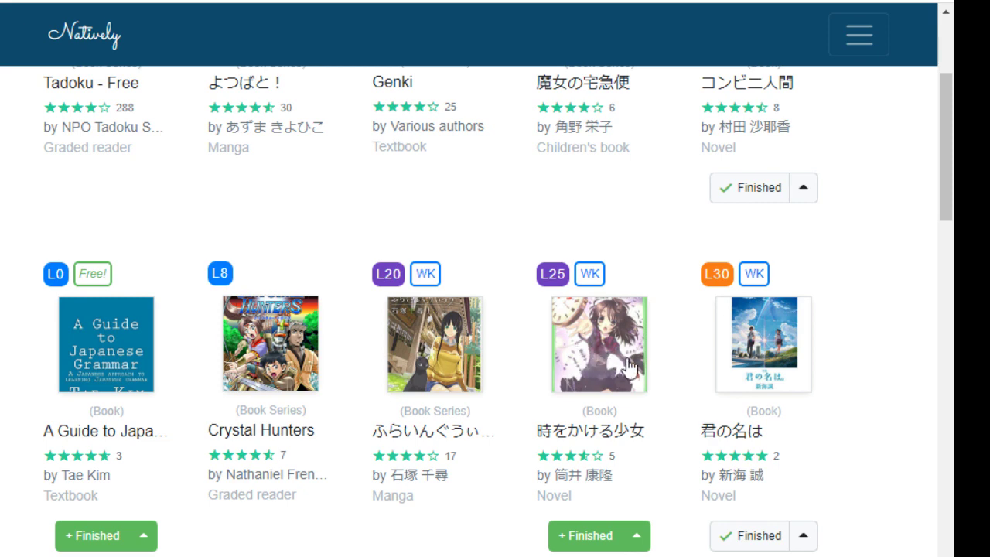
scroll(471, 358, "down", 6)
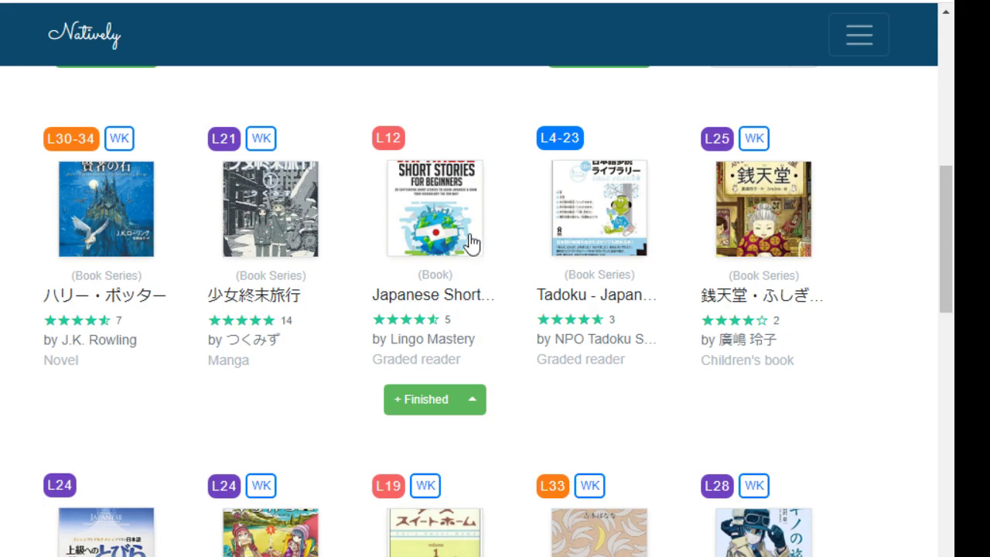
scroll(468, 248, "down", 1)
scroll(482, 332, "down", 6)
scroll(482, 332, "up", 13)
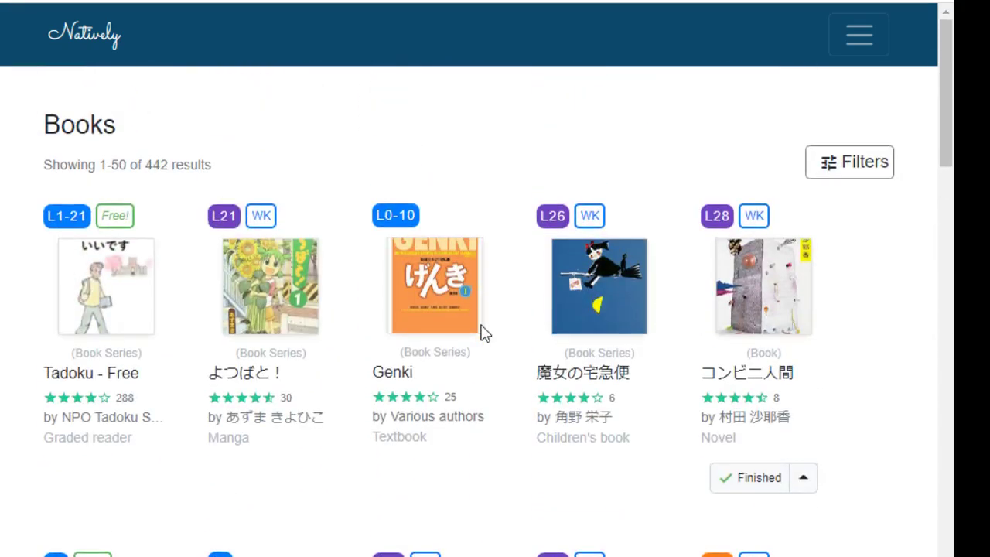
scroll(507, 415, "down", 14)
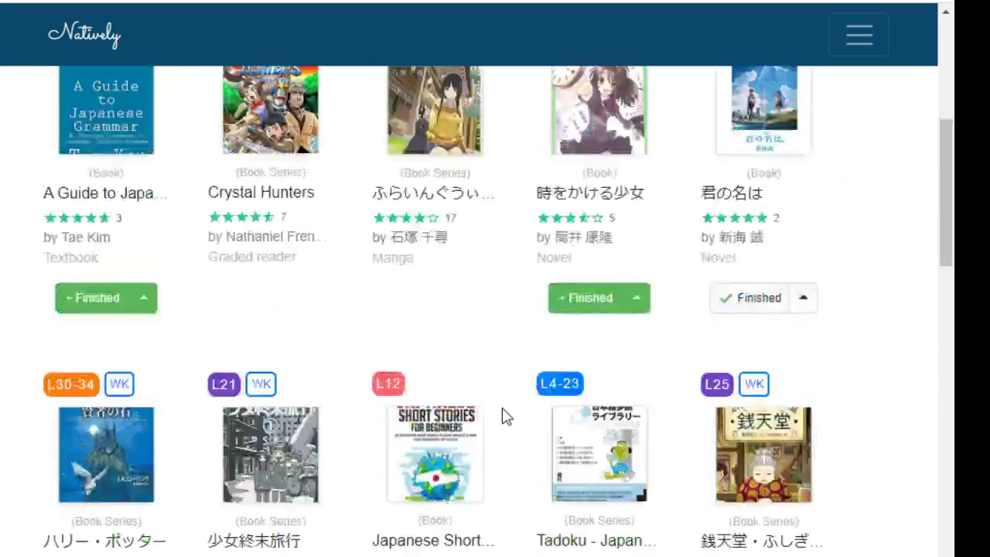
scroll(511, 414, "down", 10)
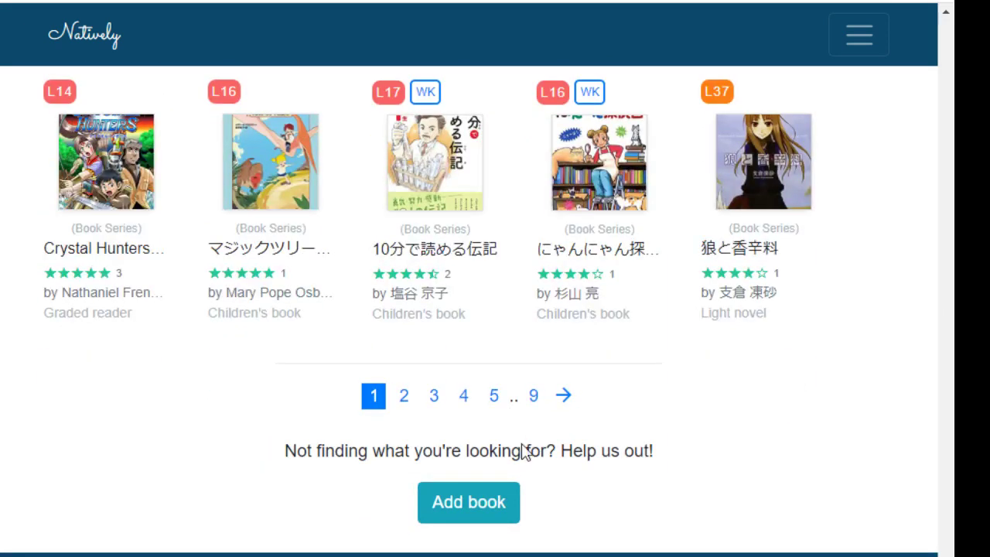
- Open the Add Book request form, review its fields, and return to the start of the book catalogue
left_click(484, 508)
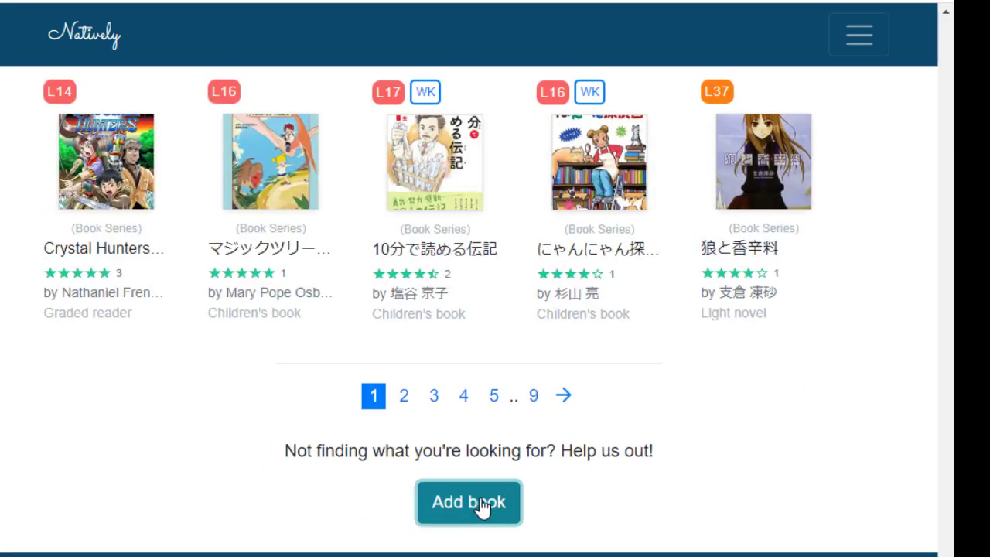
scroll(763, 352, "down", 5)
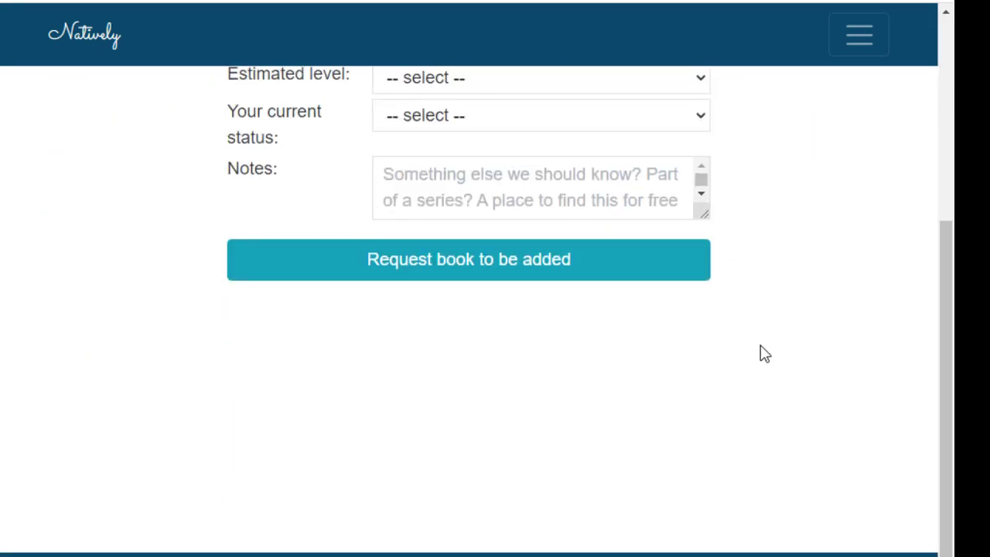
scroll(763, 352, "up", 4)
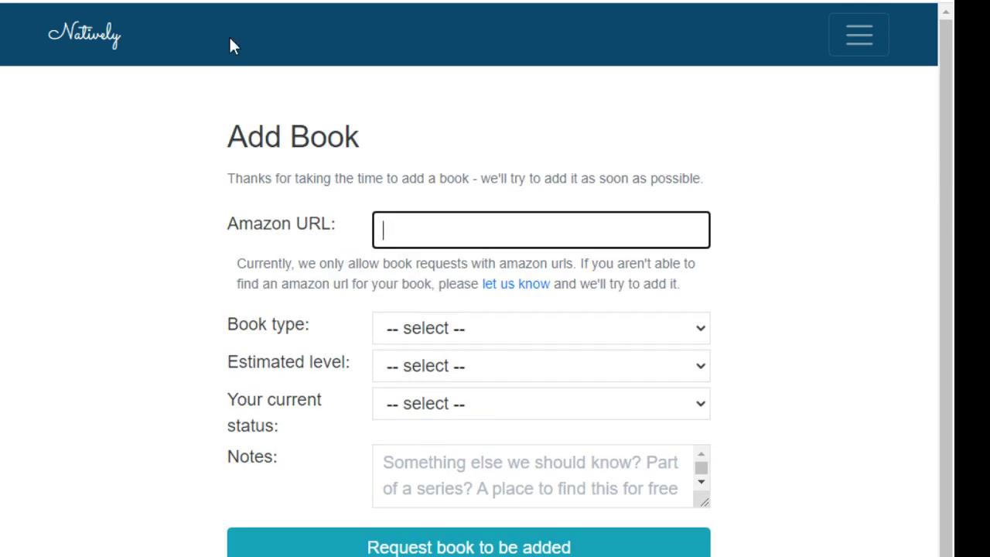
key("alt+Left")
scroll(647, 392, "up", 10)
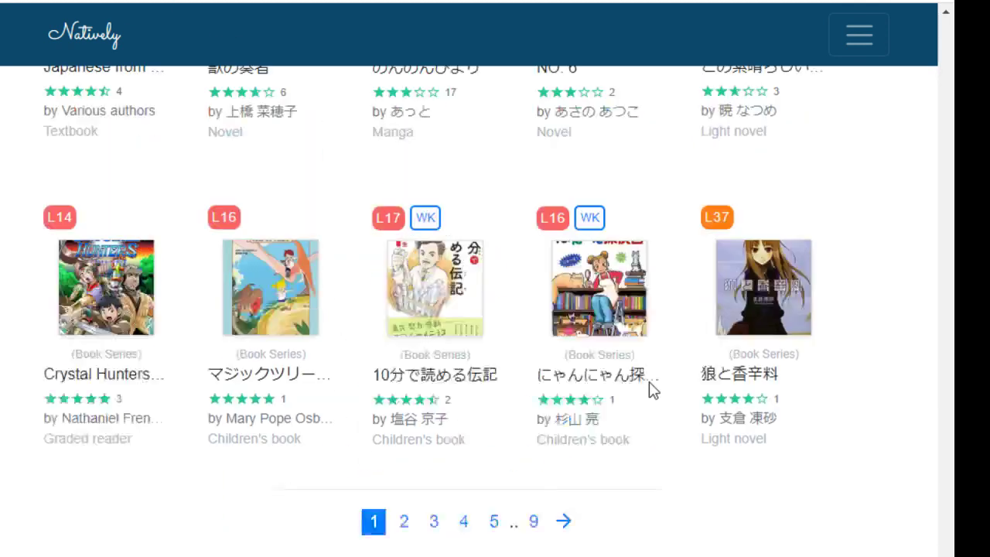
scroll(647, 389, "up", 8)
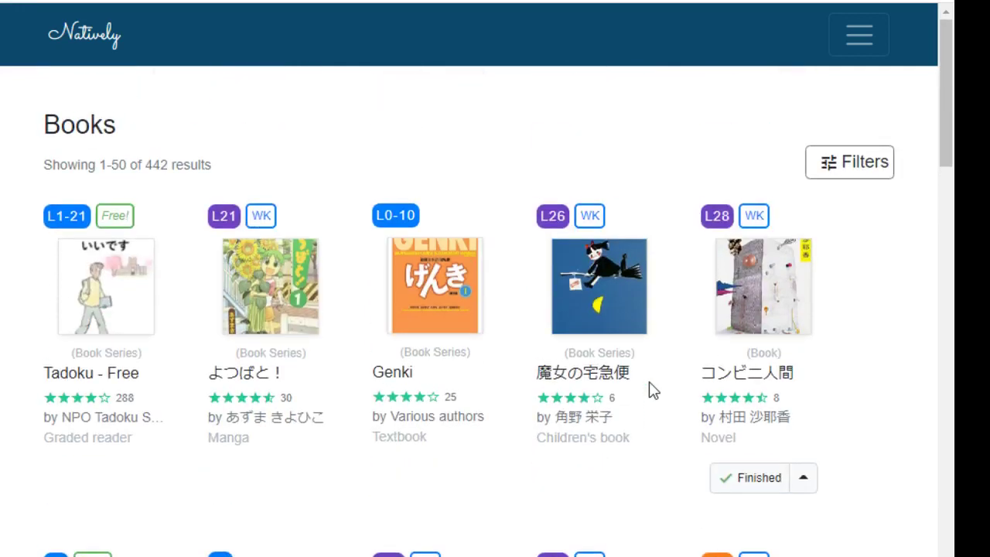
- Show the Browse categories and open All Books from them
left_click(859, 35)
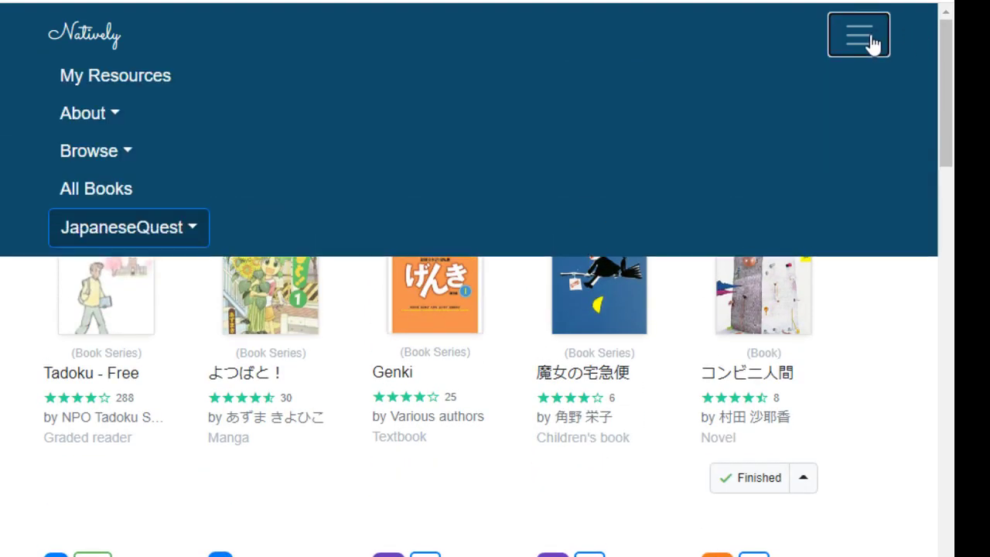
left_click(113, 153)
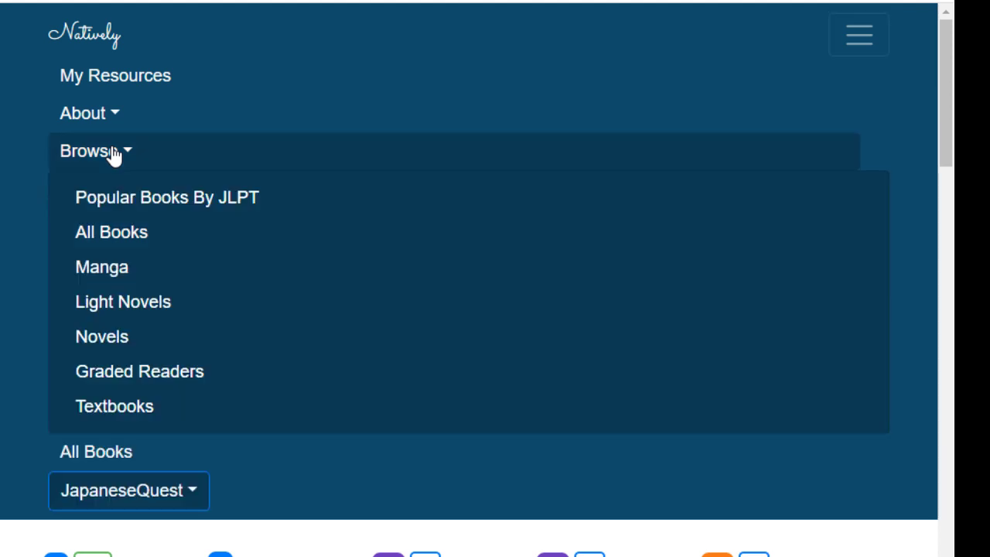
left_click(120, 238)
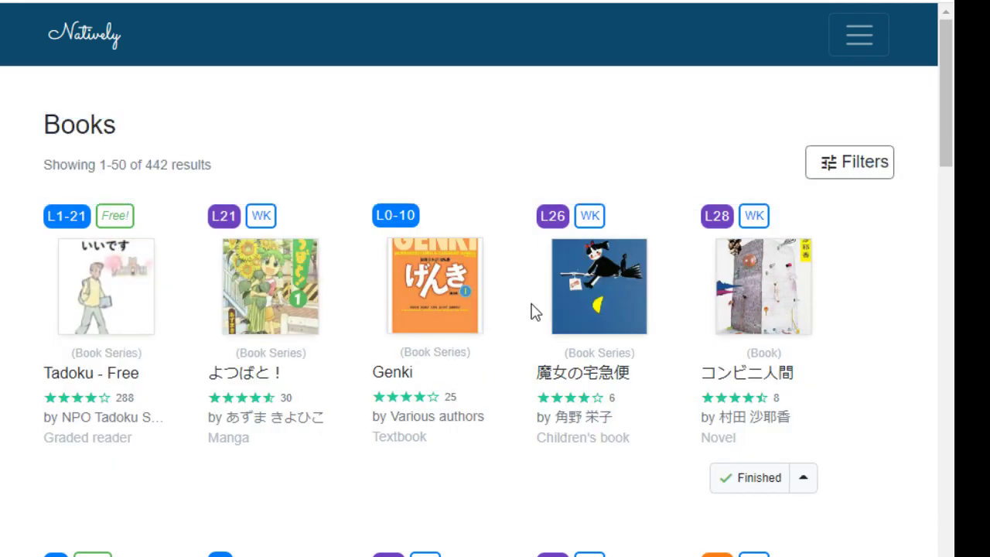
- Open the My Resources list and look over the tracked books with their levels, statuses and dates
left_click(867, 49)
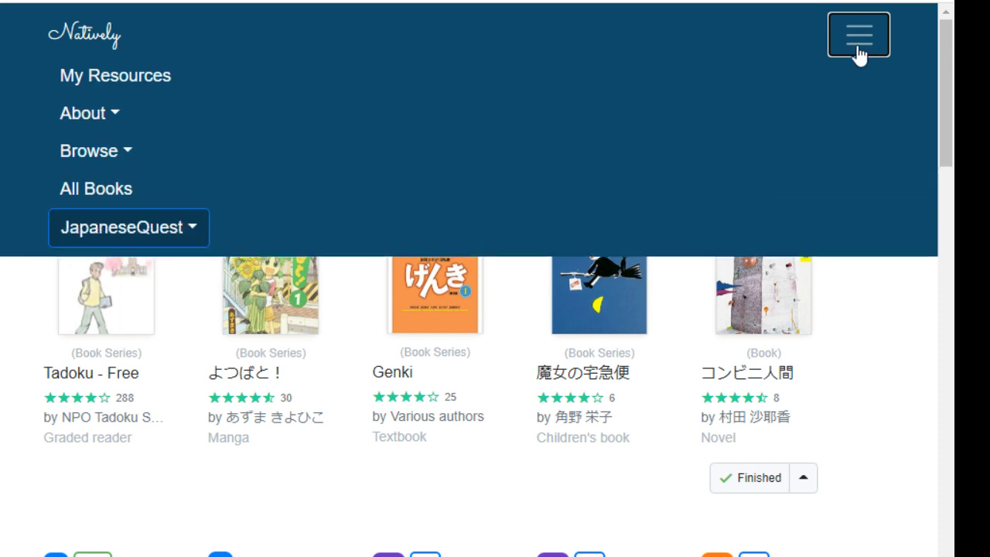
left_click(116, 81)
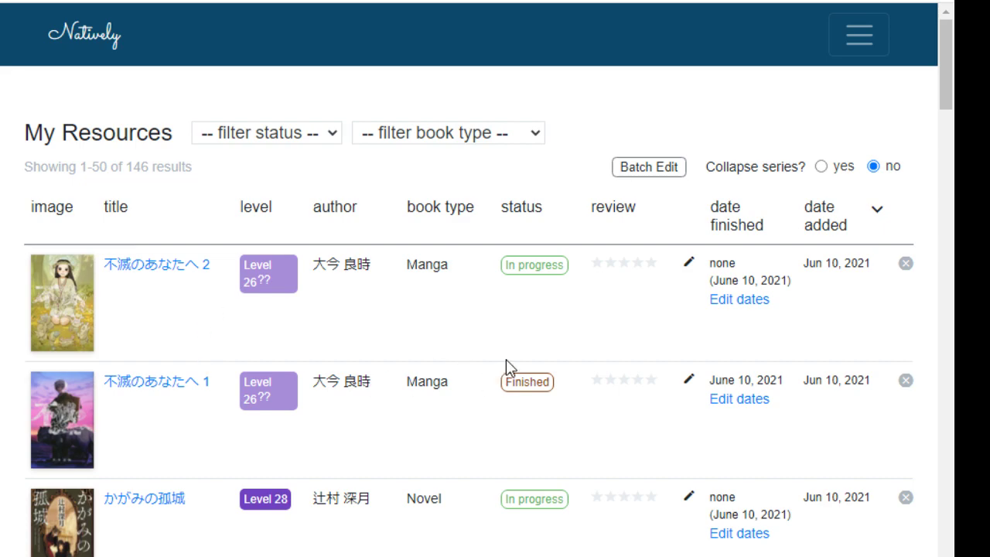
scroll(511, 359, "down", 15)
scroll(516, 358, "up", 14)
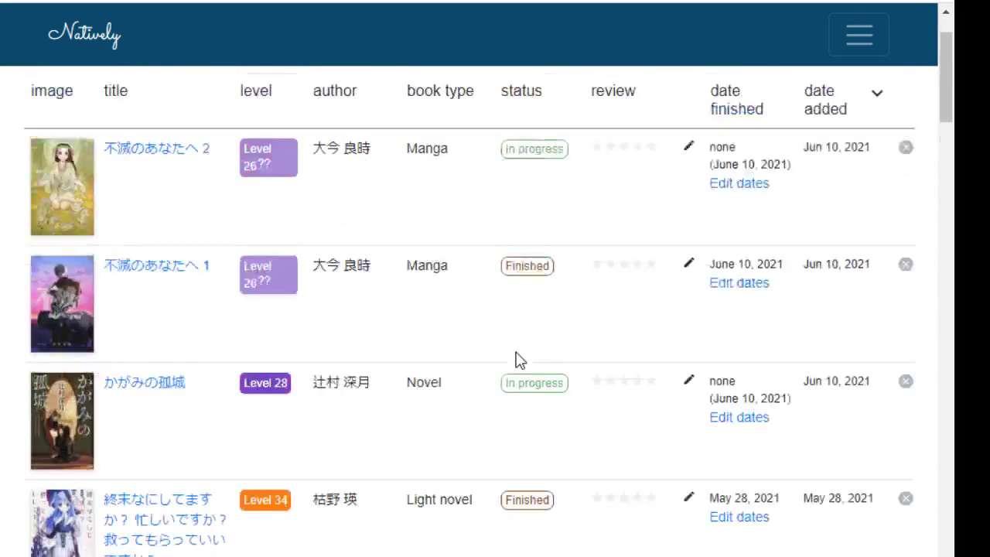
scroll(518, 360, "up", 2)
- Return to the account dashboard and view the My Gradings summary
left_click(80, 35)
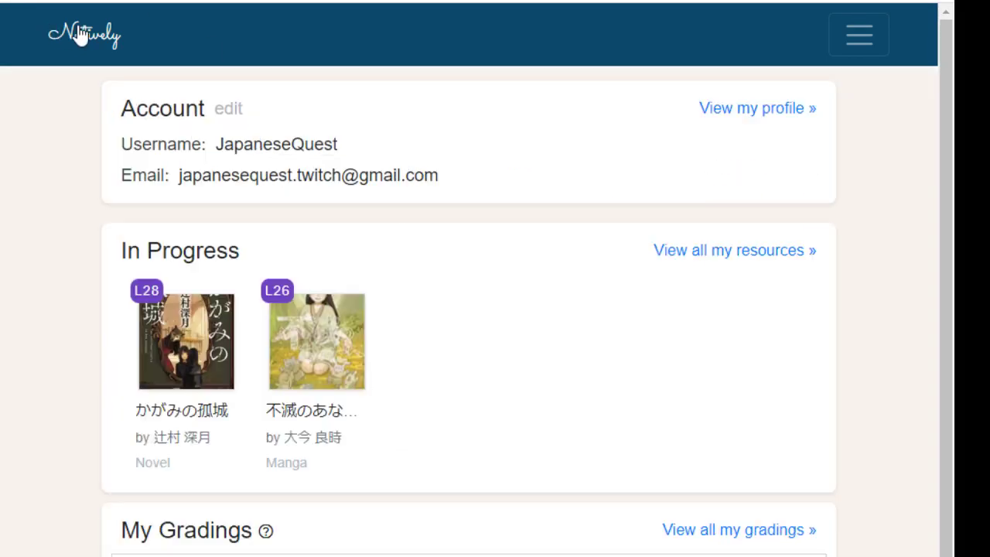
scroll(57, 193, "down", 3)
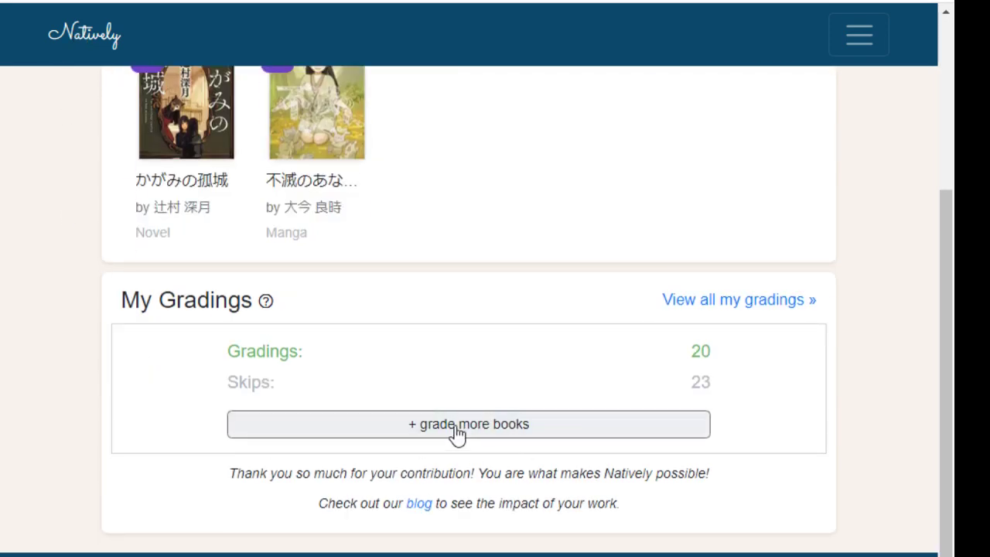
scroll(445, 422, "up", 3)
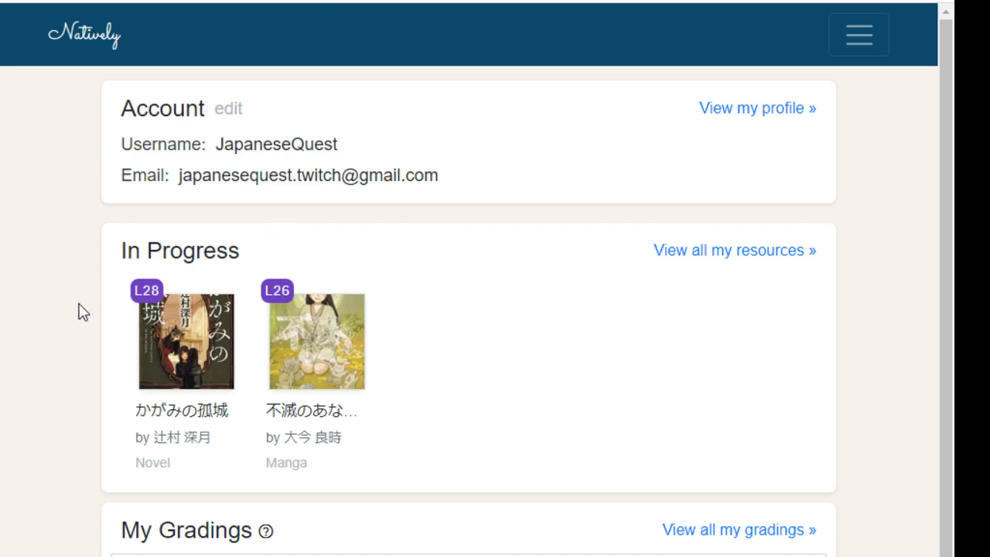
- Start grading more books and check the titles of the offered pair, 砂の女 and 雪国
scroll(77, 313, "down", 3)
left_click(474, 432)
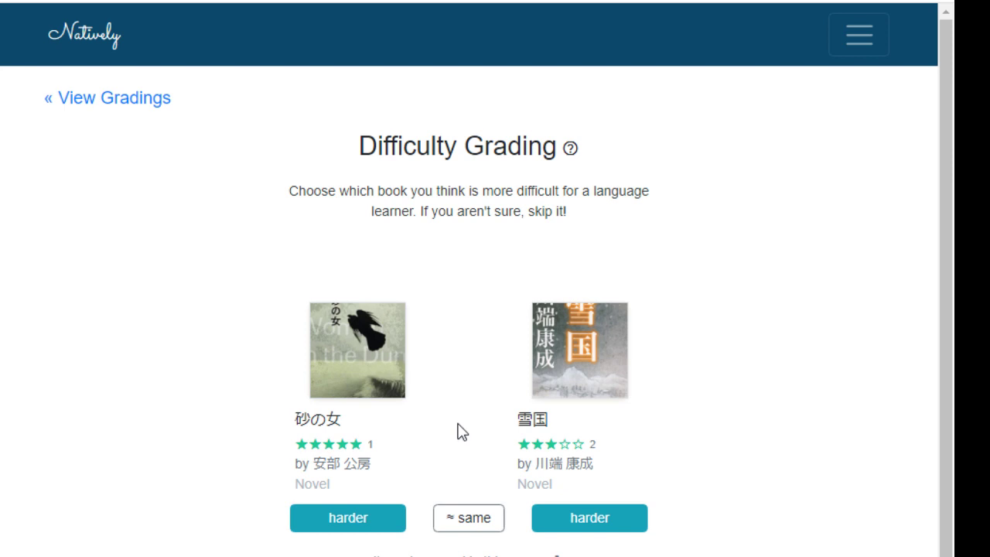
mouse_move(521, 430)
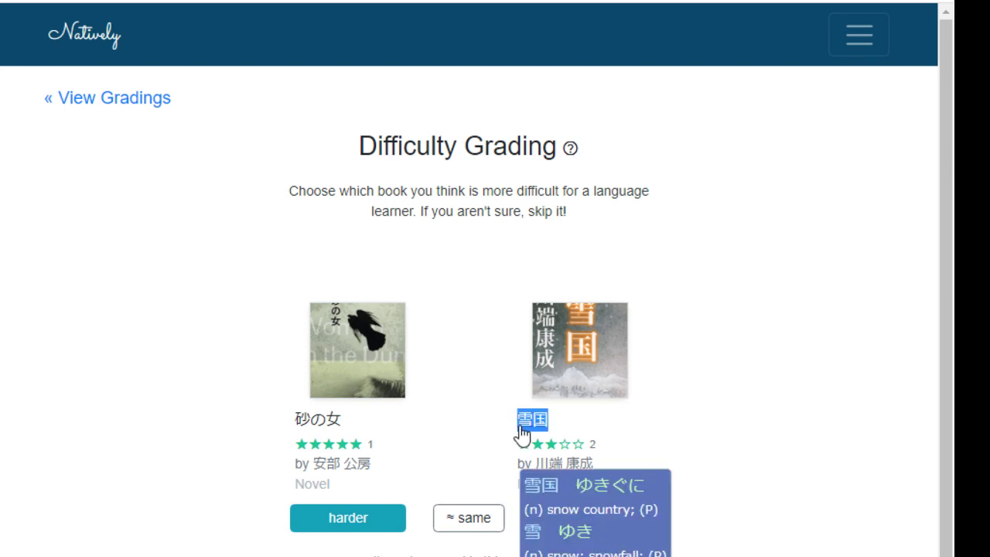
mouse_move(297, 431)
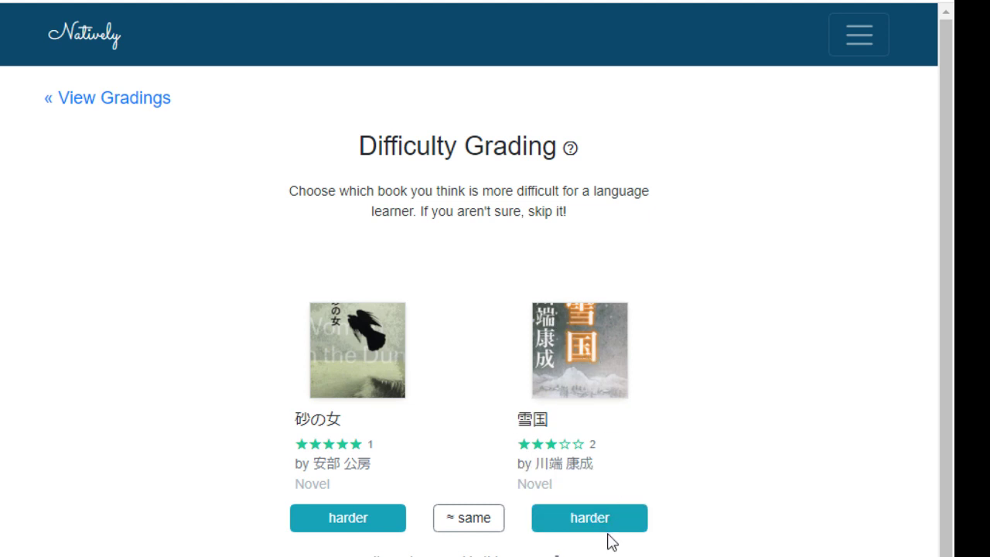
- Grade 雪国 as harder than 砂の女, and 砂の女 as harder than 乳と卵
left_click(602, 526)
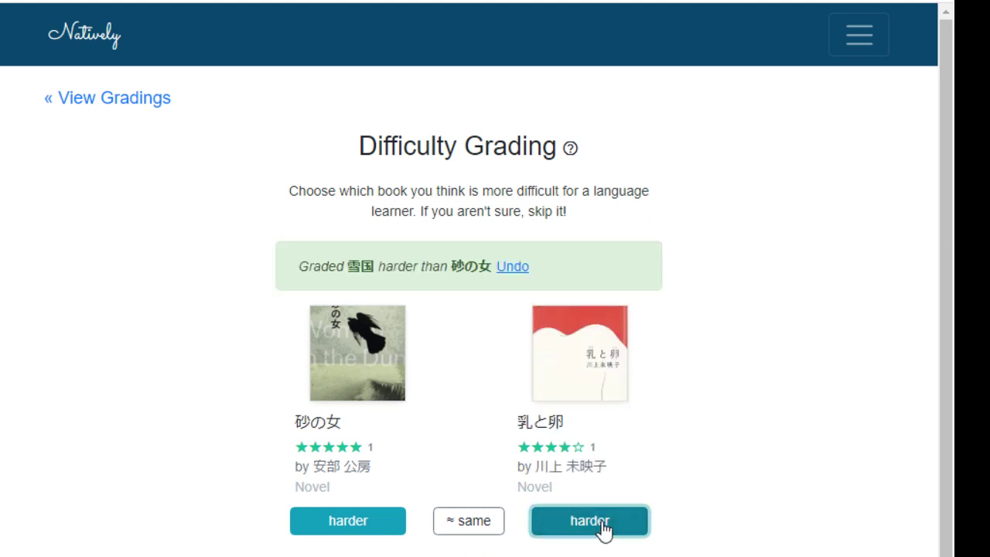
scroll(828, 401, "down", 2)
scroll(828, 401, "up", 2)
scroll(828, 401, "down", 2)
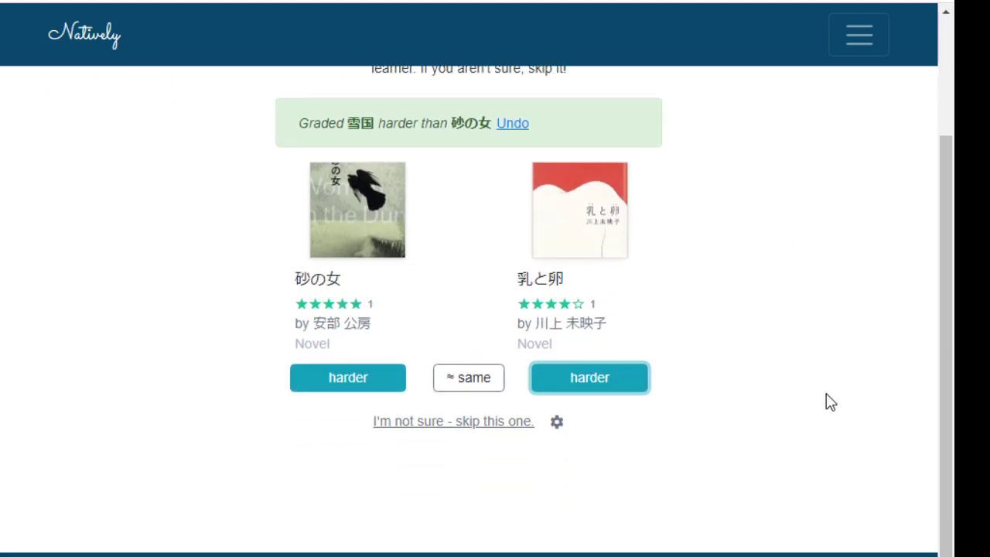
scroll(739, 321, "up", 2)
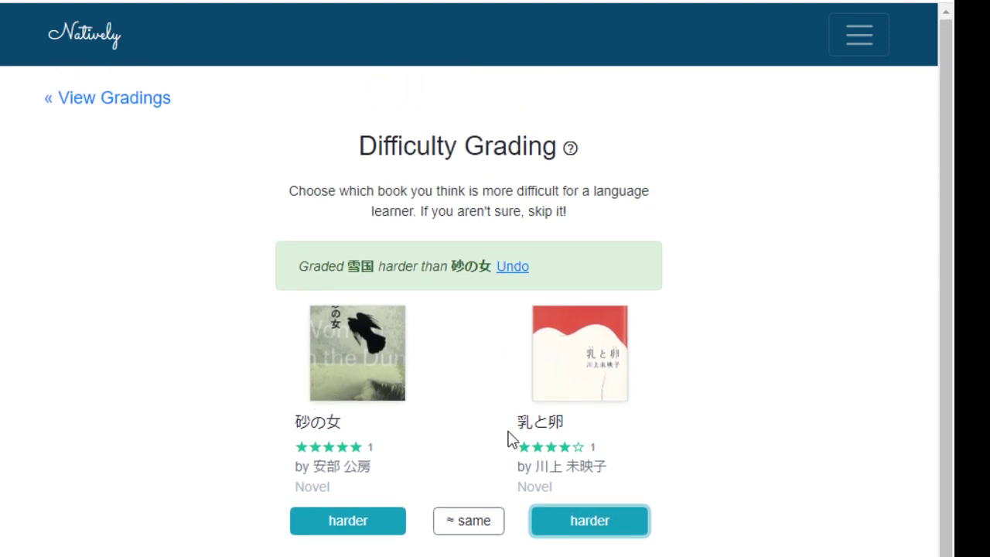
mouse_move(521, 435)
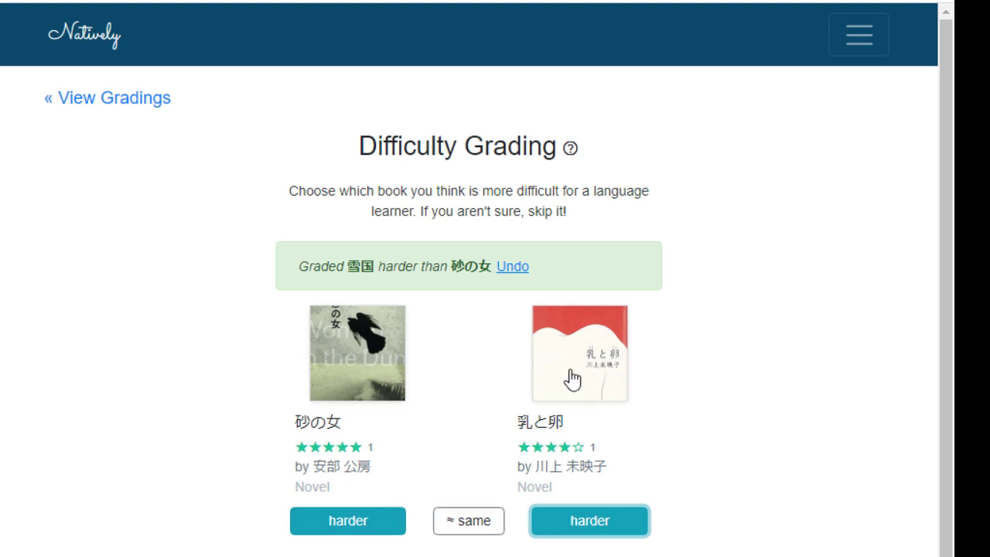
left_click(337, 529)
- Grade 雪国 as harder than 人間そっくり, and 人間そっくり as harder than 乳と卵
scroll(207, 298, "down", 2)
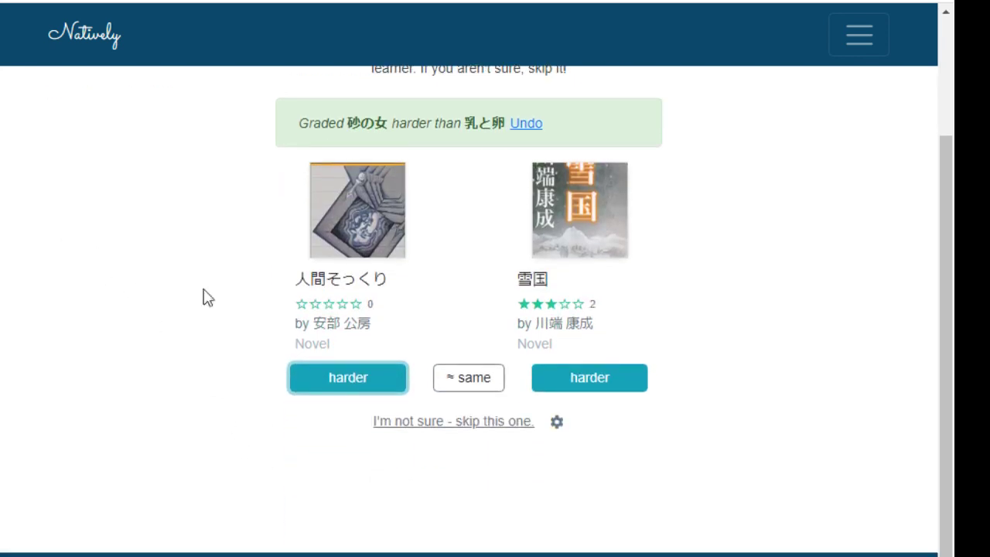
mouse_move(319, 328)
mouse_move(301, 284)
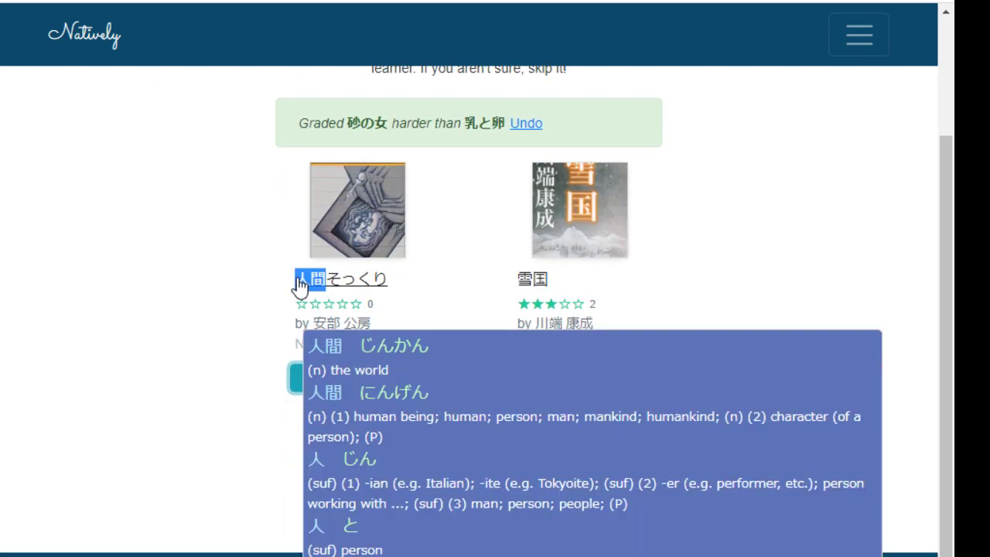
scroll(232, 314, "up", 2)
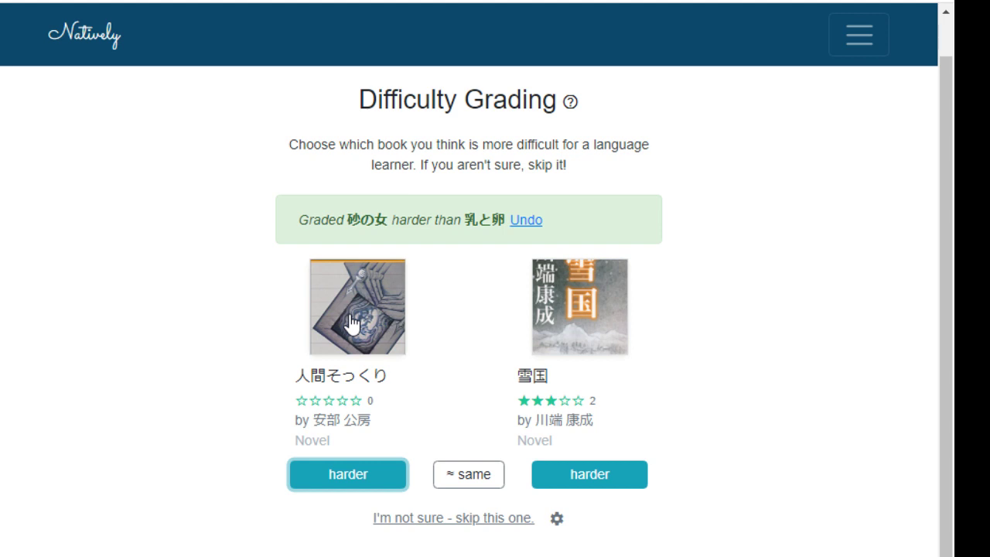
mouse_move(524, 382)
left_click(590, 486)
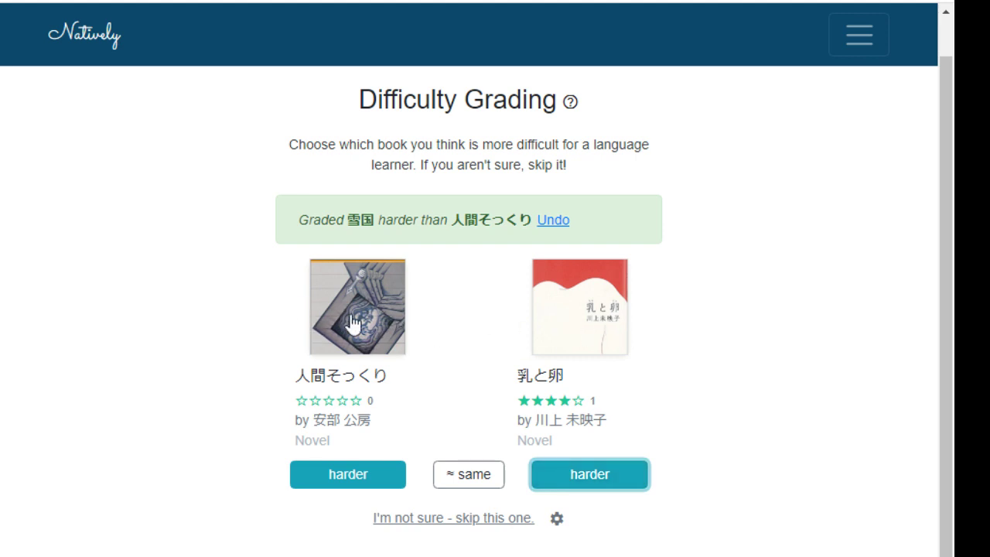
left_click(360, 481)
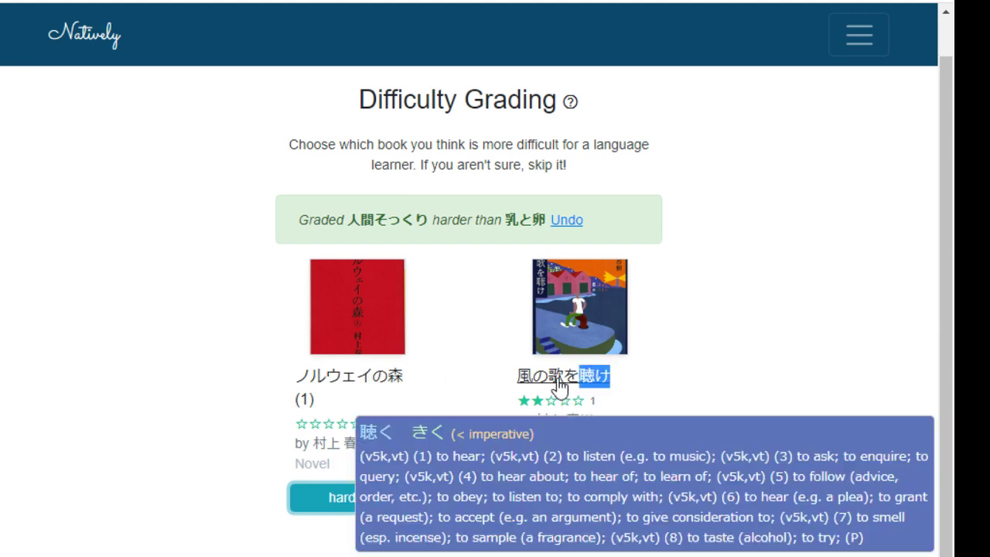
- Grade ノルウェイの森 (1) about the same as 風の歌を聴け, and 狼と香辛料 1 as harder than ノルウェイの森 (1)
mouse_move(378, 382)
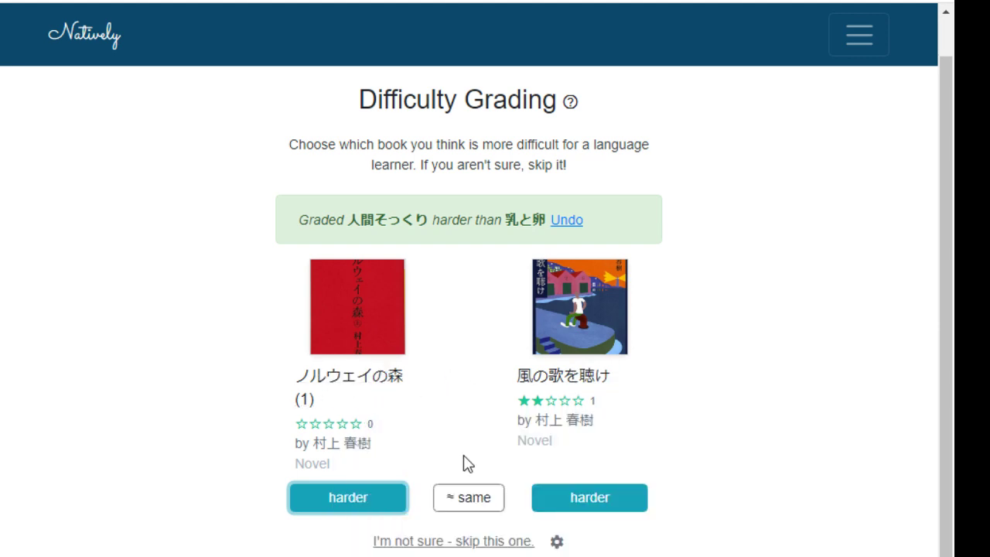
left_click(467, 504)
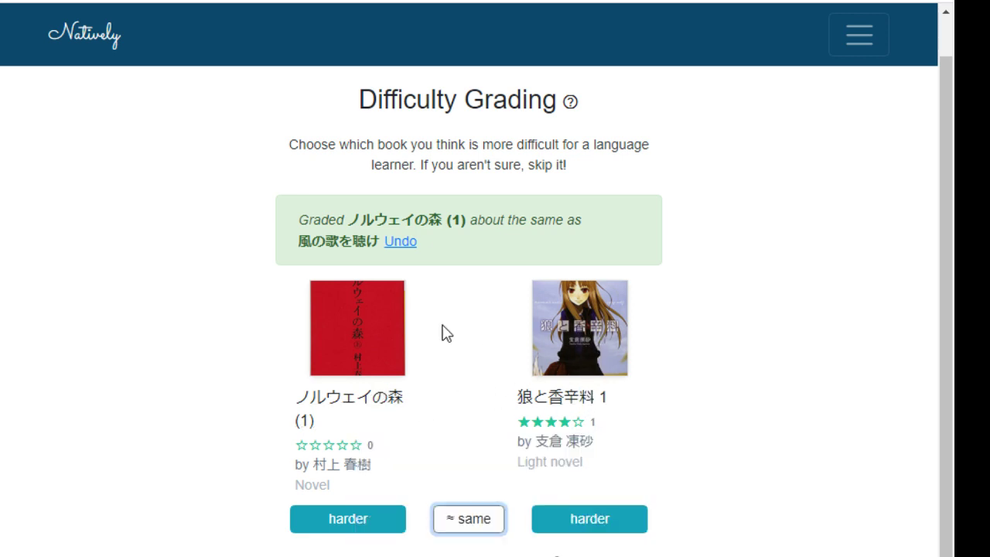
mouse_move(546, 403)
left_click(599, 522)
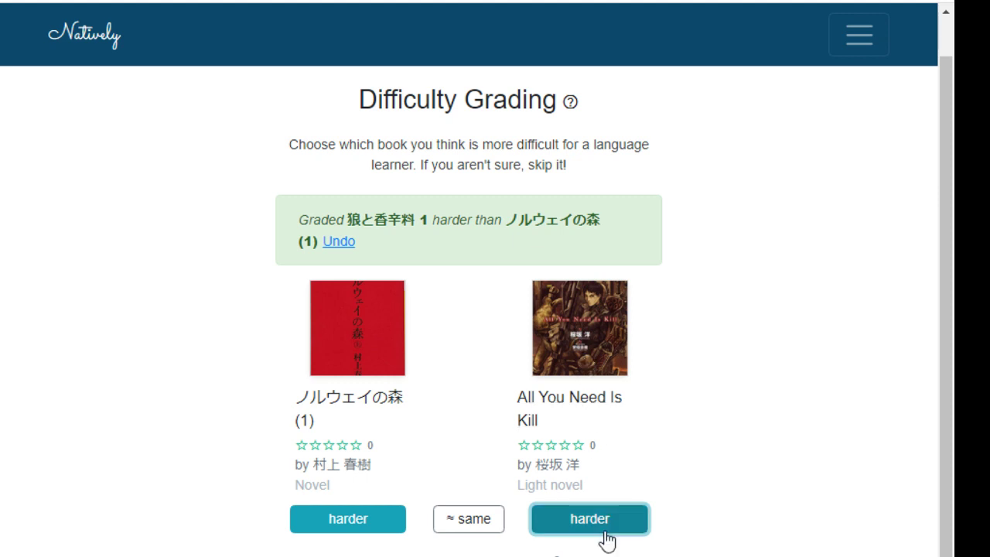
- Grade All You Need Is Kill as harder than ノルウェイの森 (1), and skip the comparison with 小説 言の葉の庭
scroll(617, 438, "down", 1)
left_click(601, 431)
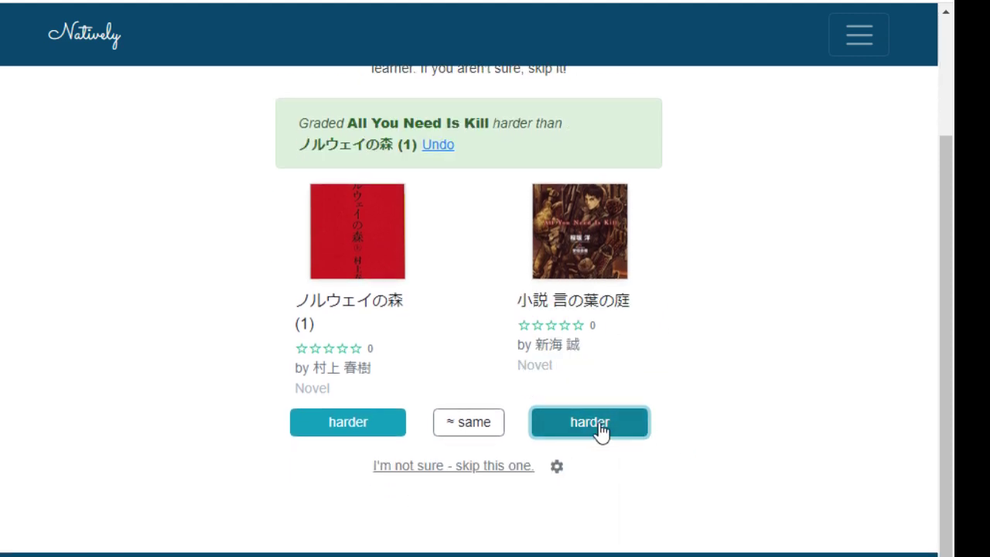
scroll(707, 376, "up", 1)
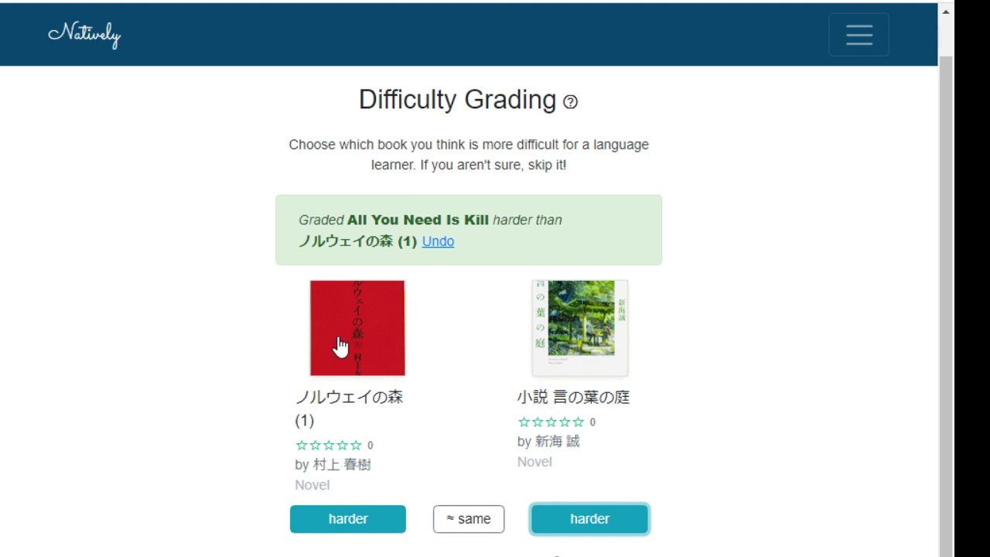
scroll(611, 342, "down", 2)
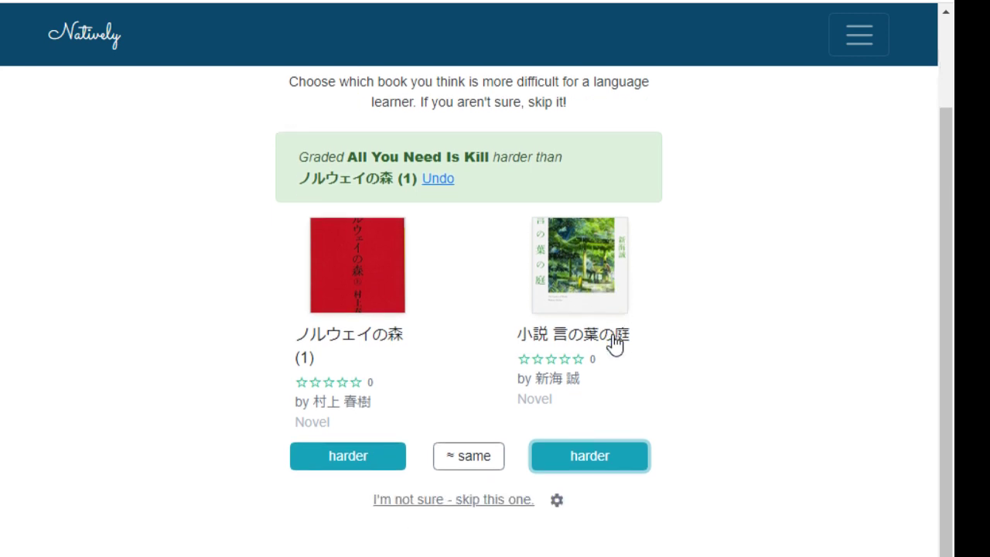
scroll(612, 343, "up", 2)
scroll(612, 343, "down", 2)
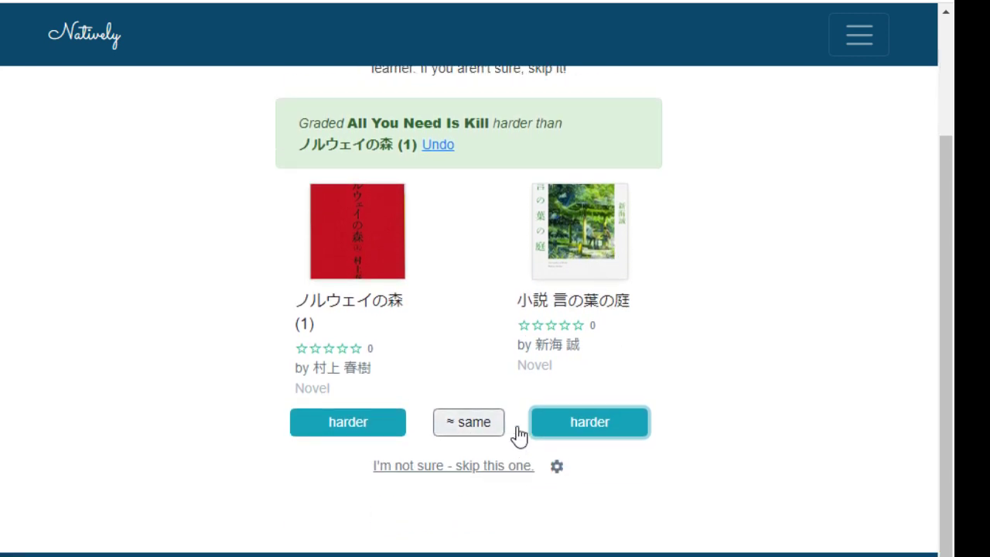
left_click(461, 473)
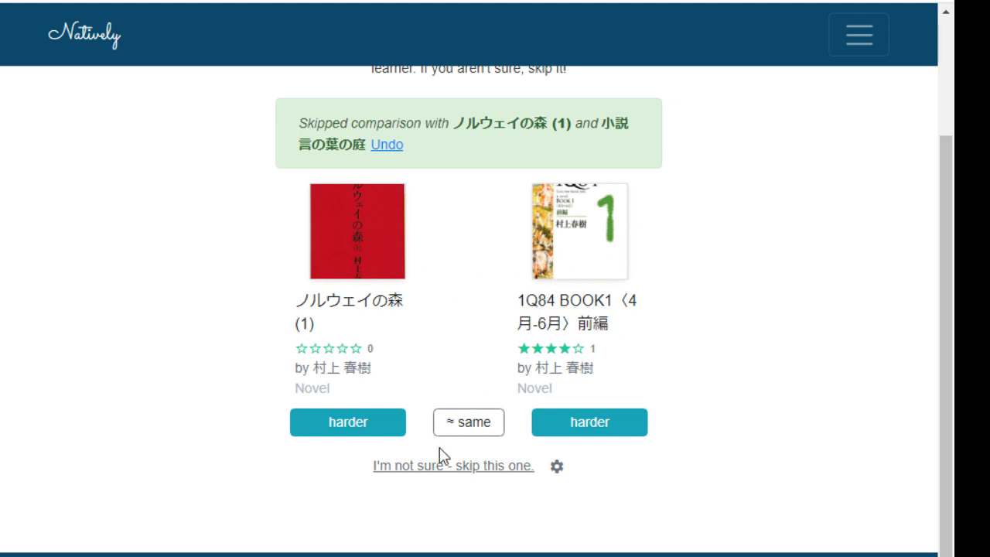
- Grade ノルウェイの森 (1) about the same as 1Q84 BOOK1〈4月-6月〉前編, and skip the comparison with ハリー・ポッターと不死鳥の騎士団
left_click(462, 434)
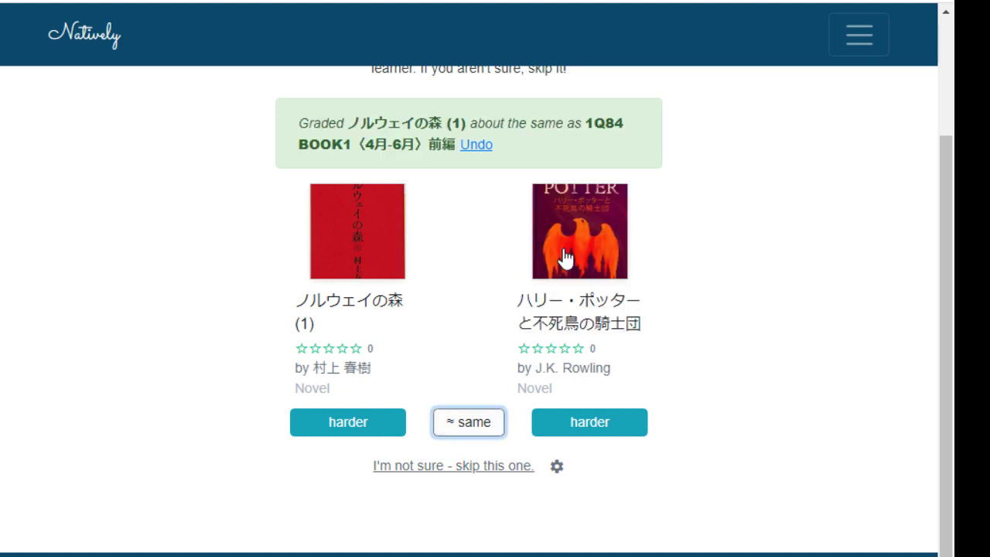
mouse_move(584, 313)
scroll(482, 354, "up", 2)
scroll(482, 355, "down", 2)
left_click(478, 466)
- Open the My Difficulty Gradings list, look over the graded pairs, and return to the account dashboard
scroll(804, 413, "up", 2)
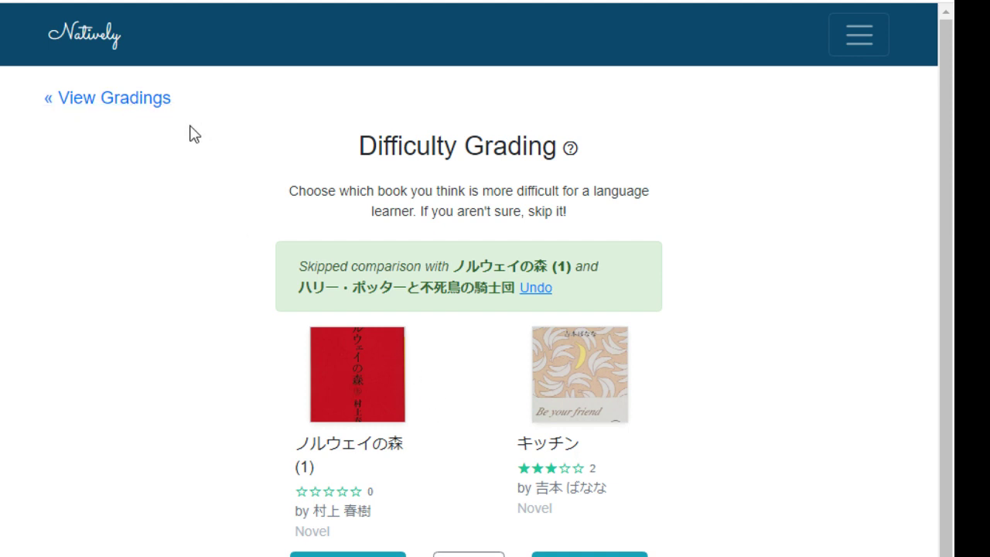
left_click(120, 107)
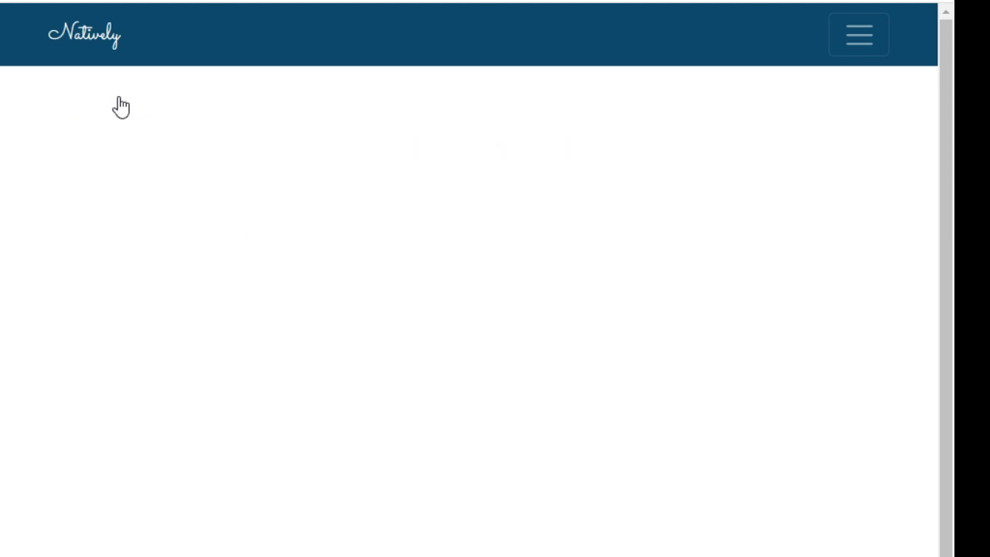
scroll(615, 310, "down", 7)
scroll(618, 324, "up", 8)
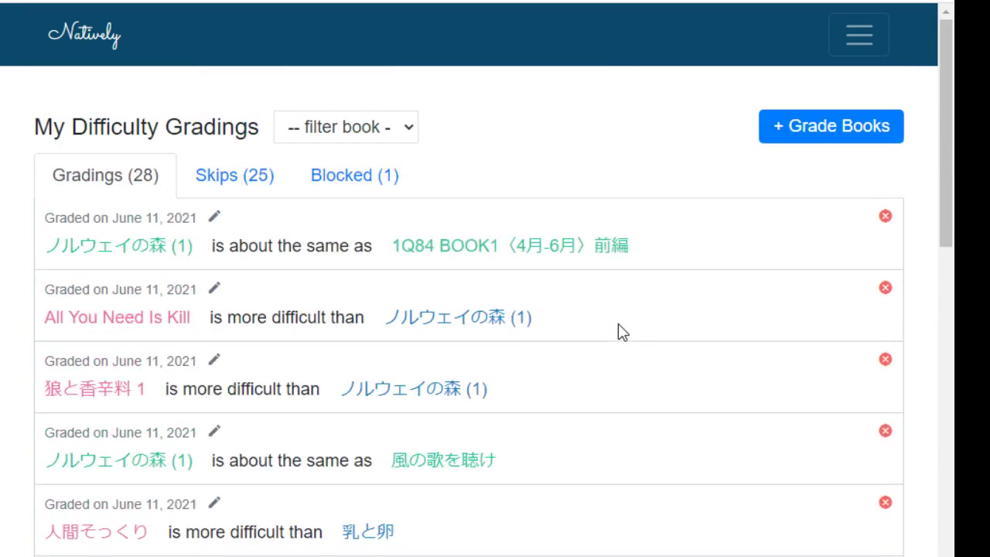
scroll(618, 323, "down", 2)
scroll(618, 323, "up", 2)
left_click(77, 36)
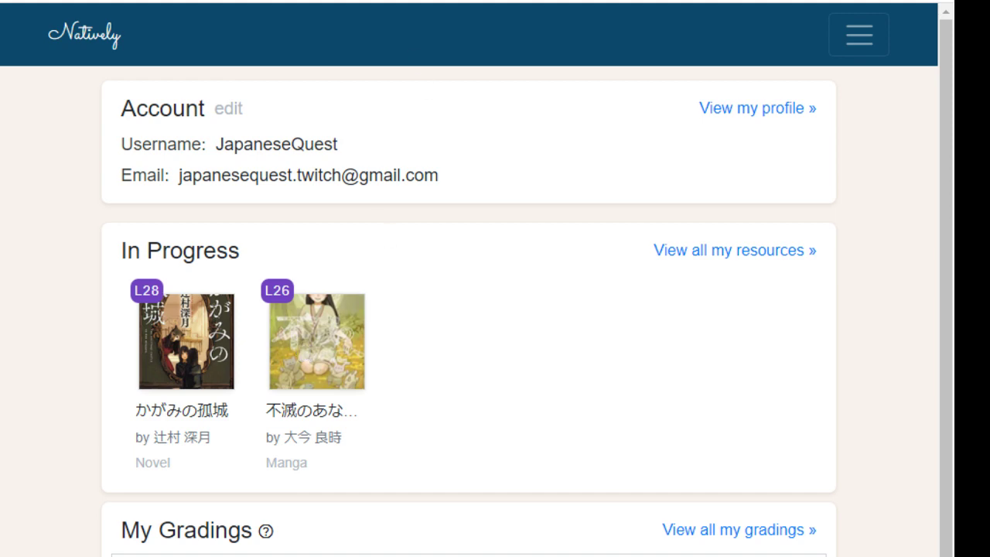
- Switch to the game stream view and try to circle the chat message about Harry Potter in yellow ink
key("ctrl+Tab")
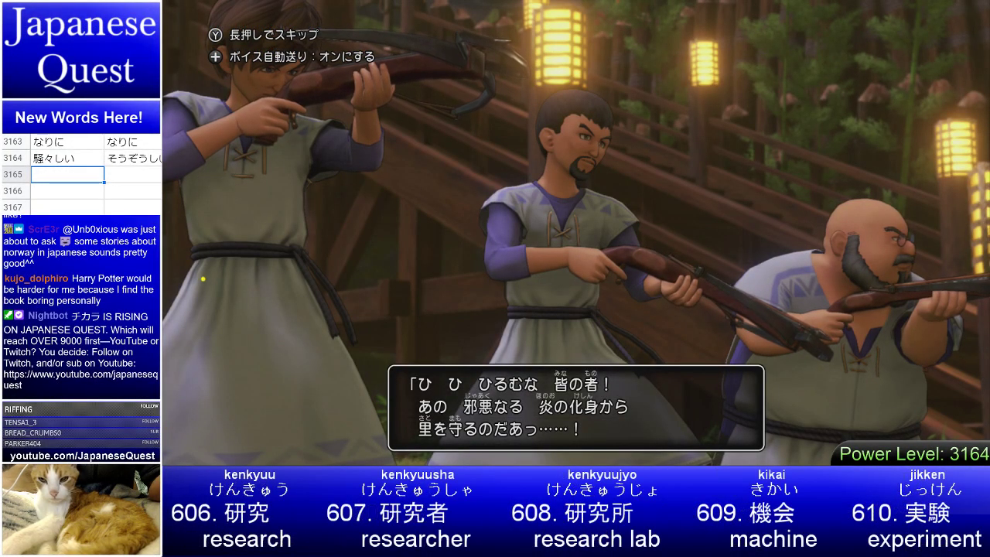
mouse_move(297, 261)
left_mouse_down()
mouse_move(169, 270)
mouse_move(120, 259)
mouse_move(221, 272)
mouse_move(203, 287)
left_mouse_up()
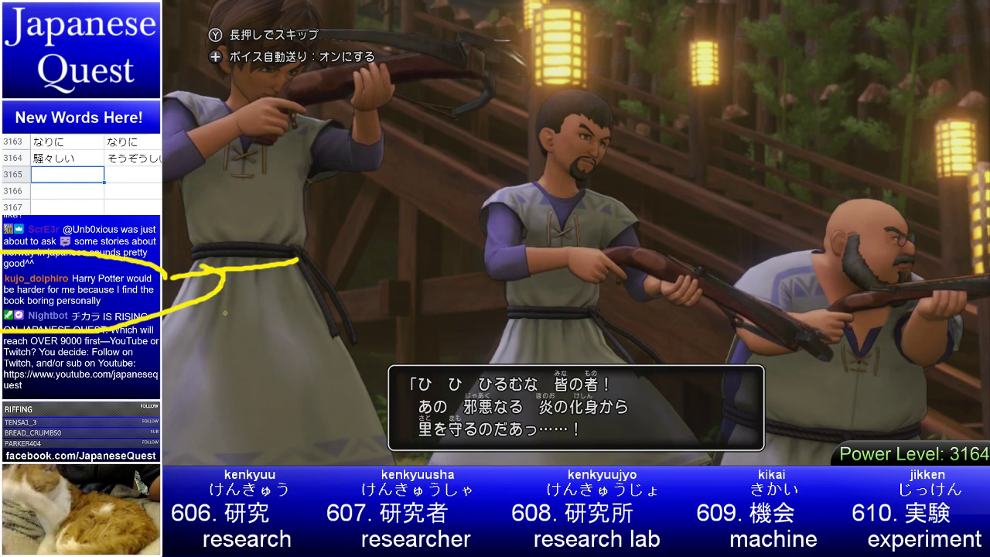
key("ctrl+z")
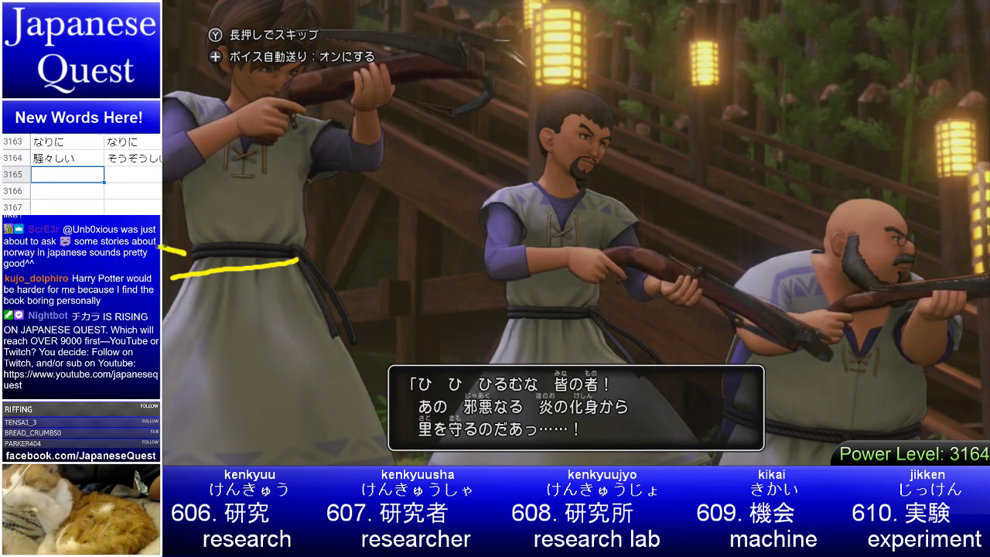
mouse_move(163, 249)
left_mouse_down()
mouse_move(220, 314)
mouse_move(252, 288)
left_mouse_up()
key("ctrl+z")
key("ctrl+z")
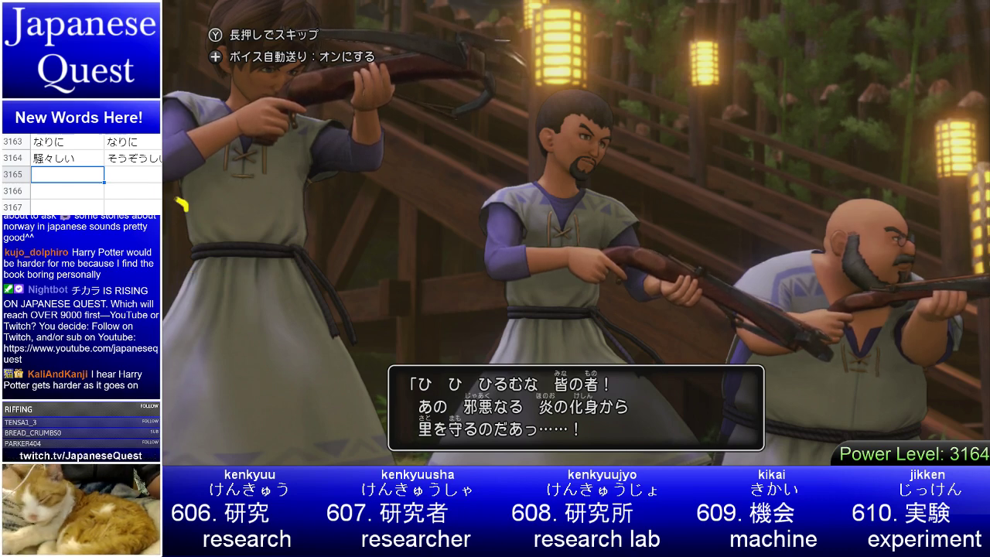
- Circle the chat message calling Harry Potter harder because it is boring, and clear the ink
left_click_drag(182, 204, 2, 172)
left_click_drag(1, 282, 188, 218)
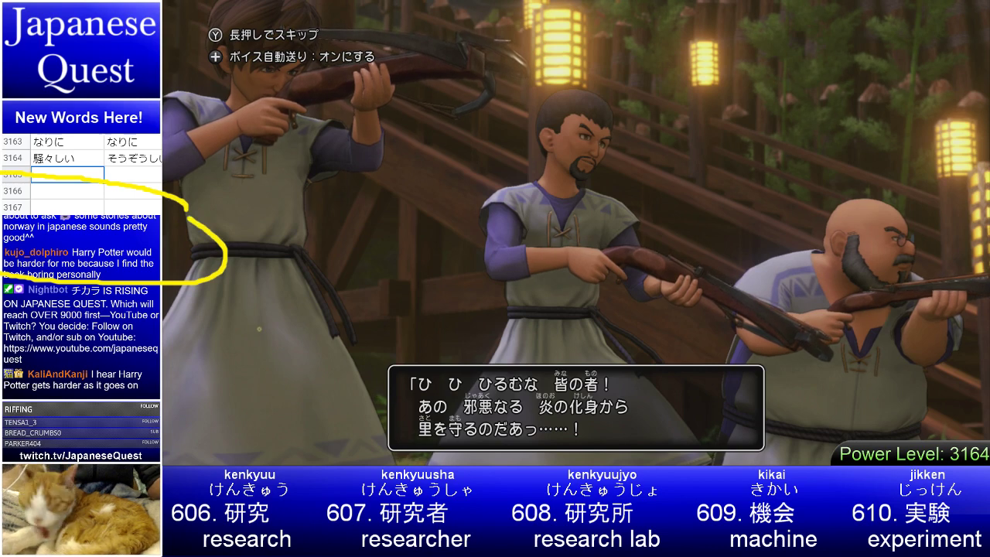
key("ctrl+z")
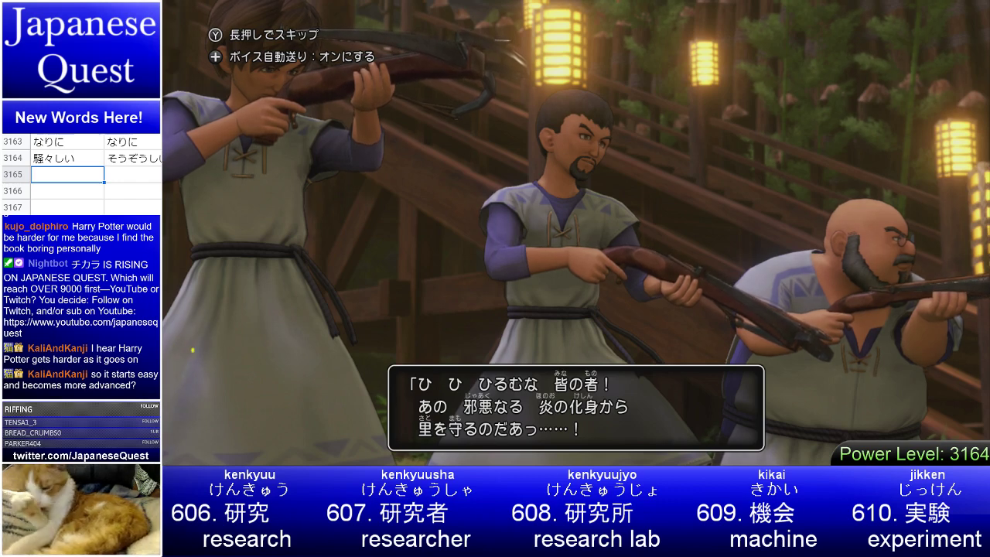
- Circle in yellow ink the two newest chat messages about Harry Potter getting harder as it goes on
left_click_drag(209, 340, 2, 311)
mouse_move(2, 393)
left_mouse_down()
mouse_move(70, 394)
mouse_move(181, 313)
left_mouse_up()
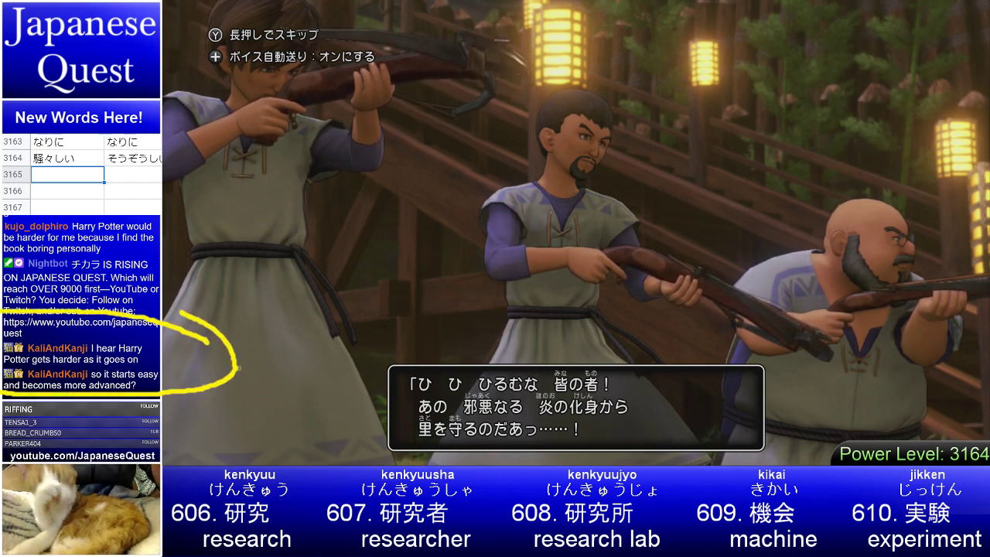